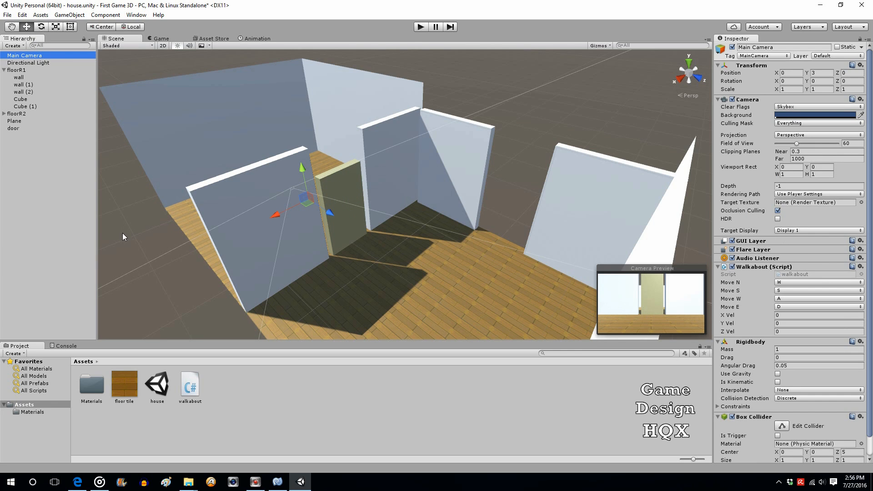
- Try rotating the door about 44 degrees around its vertical centre axis, and undo the rotation
click(55, 172)
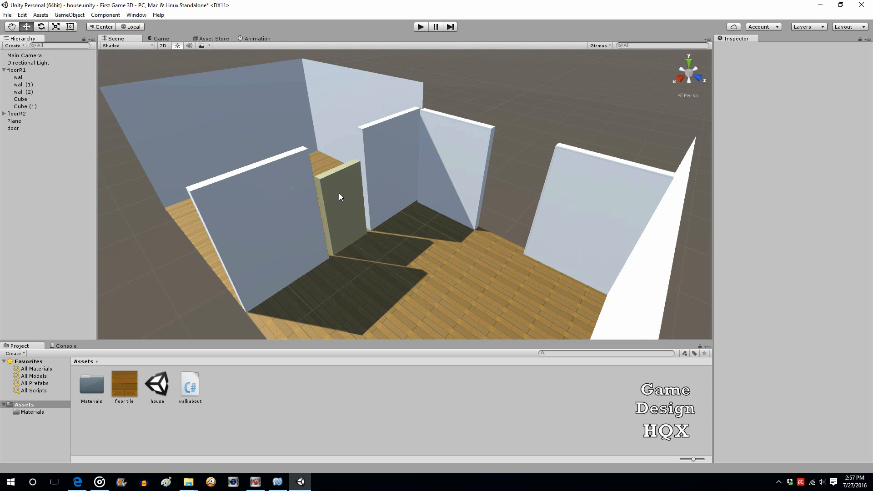
click(350, 188)
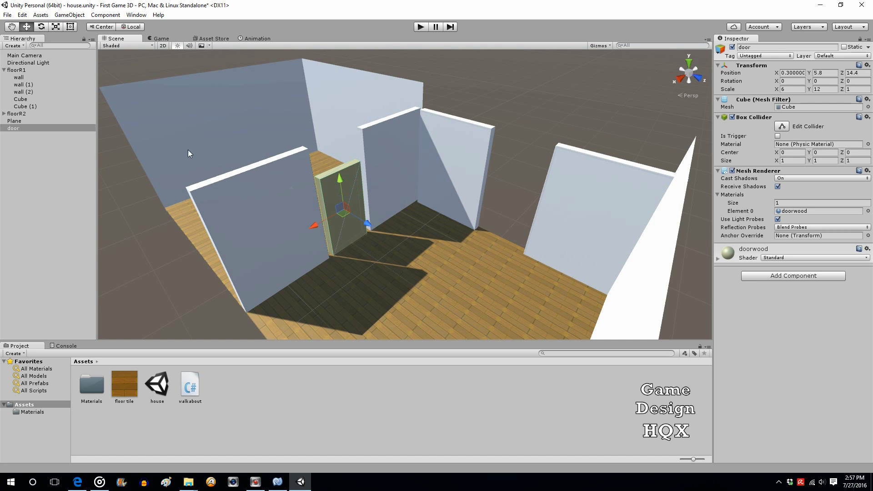
click(41, 27)
drag(349, 231, 248, 181)
drag(244, 150, 399, 173)
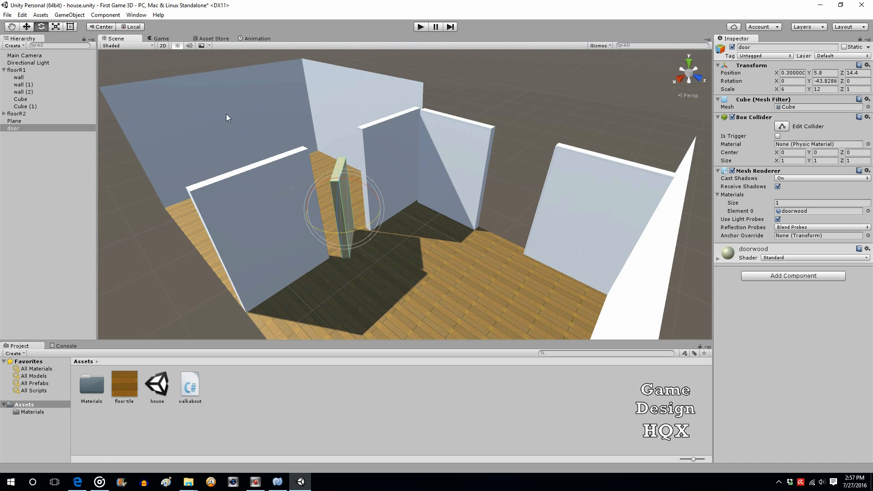
click(22, 15)
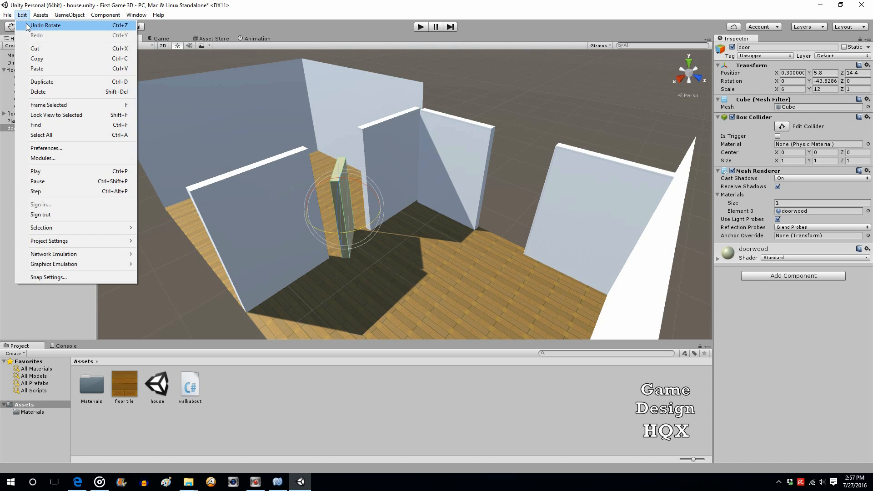
click(27, 26)
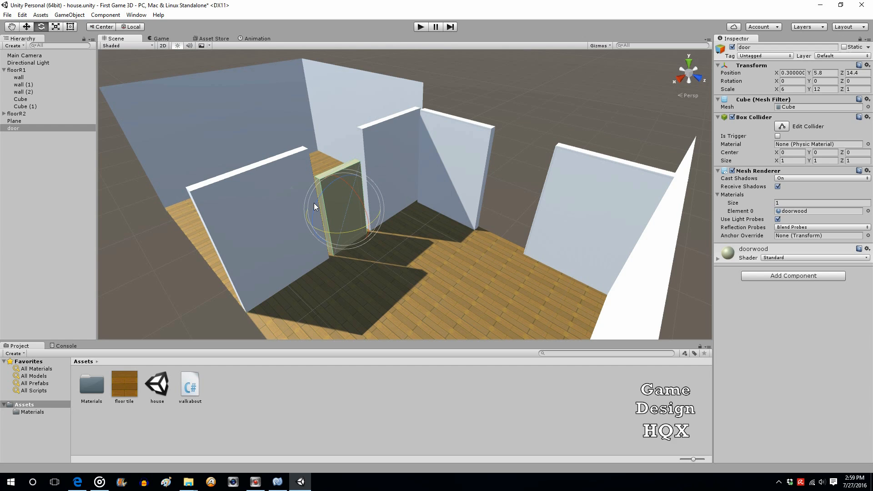
click(24, 148)
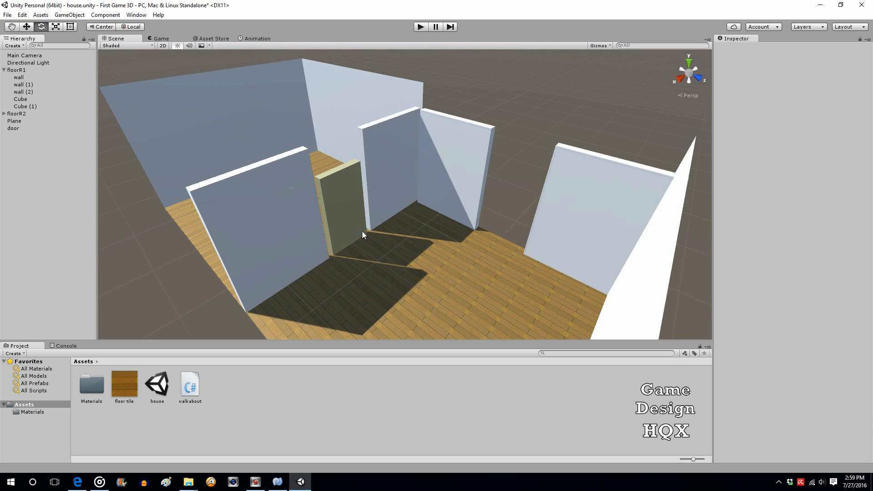
click(70, 14)
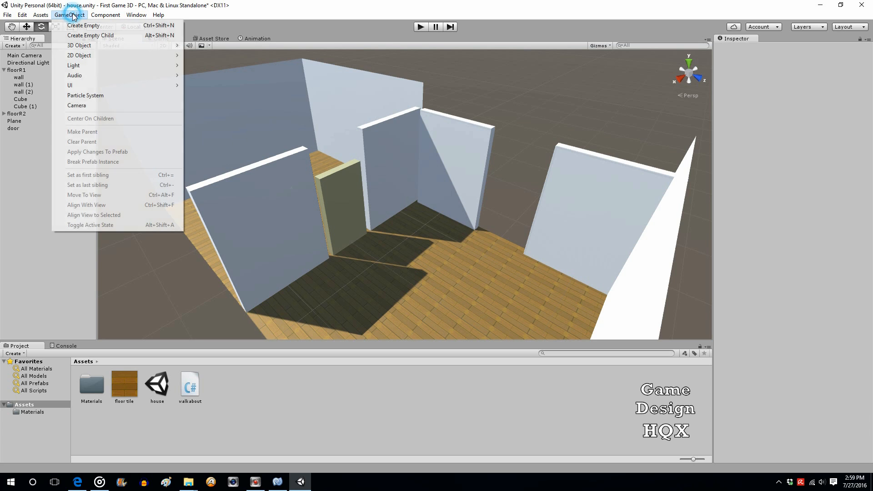
mouse_move(114, 49)
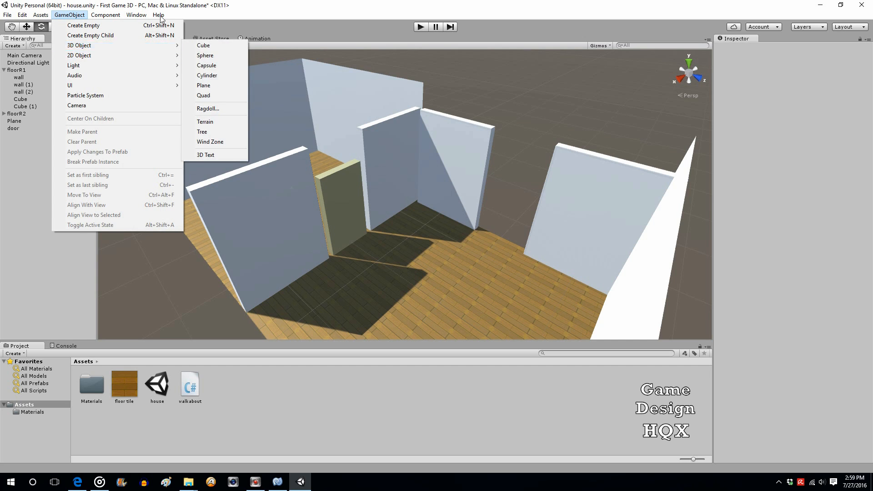
click(198, 2)
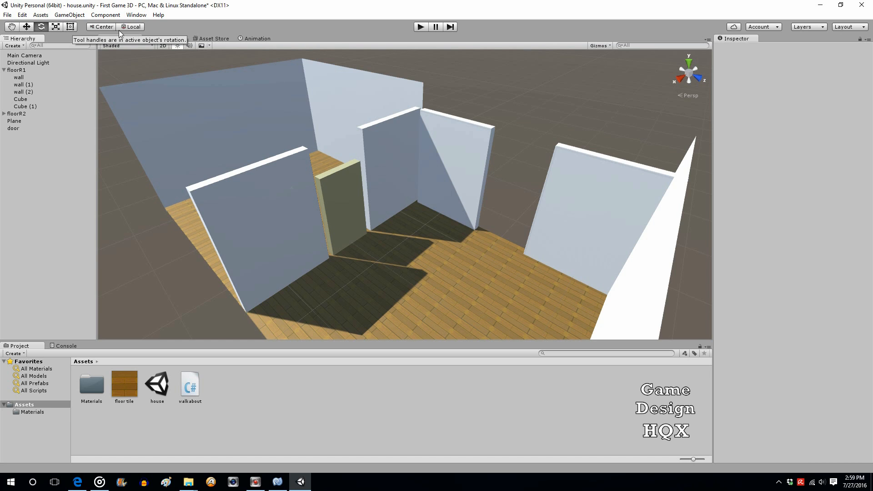
- Add a cube and move it near the door's lower hinge corner, at about X 4.91, Y 1.32, Z 16.24
click(68, 15)
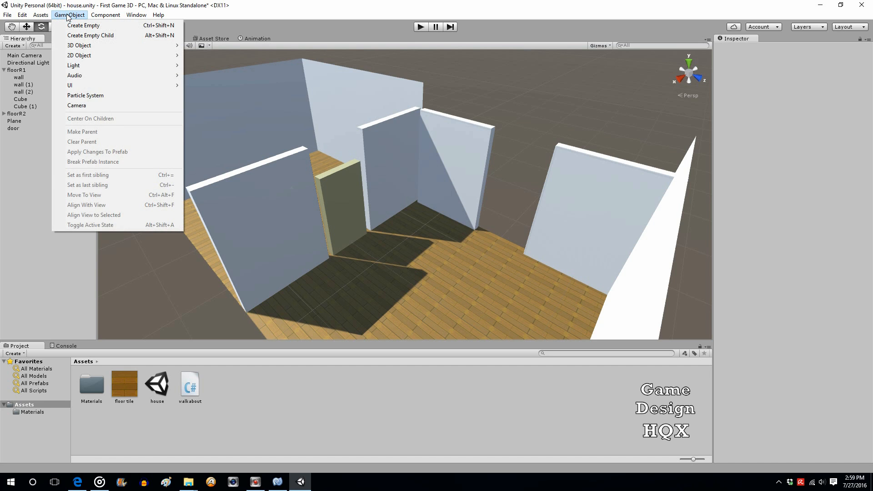
mouse_move(94, 50)
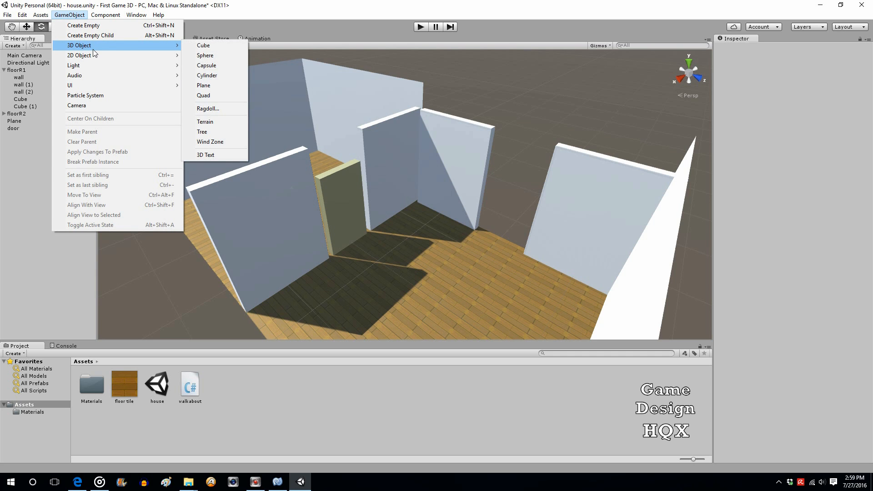
click(211, 49)
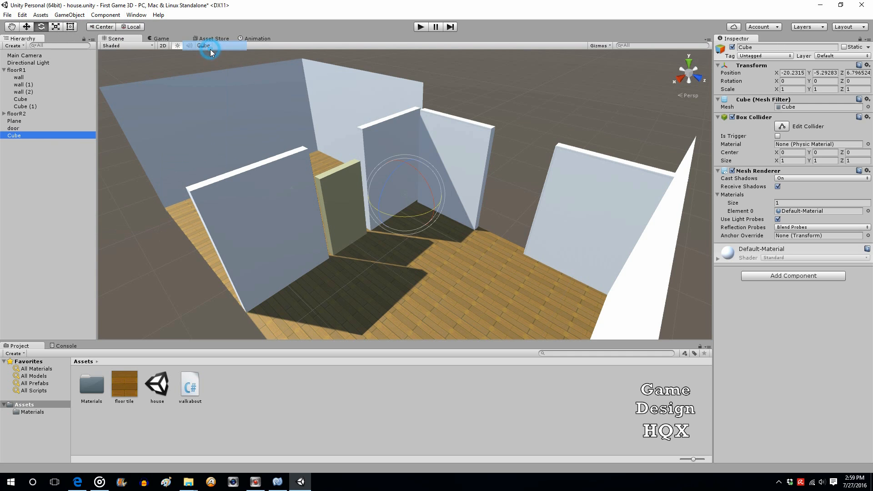
click(26, 26)
drag(428, 202, 451, 213)
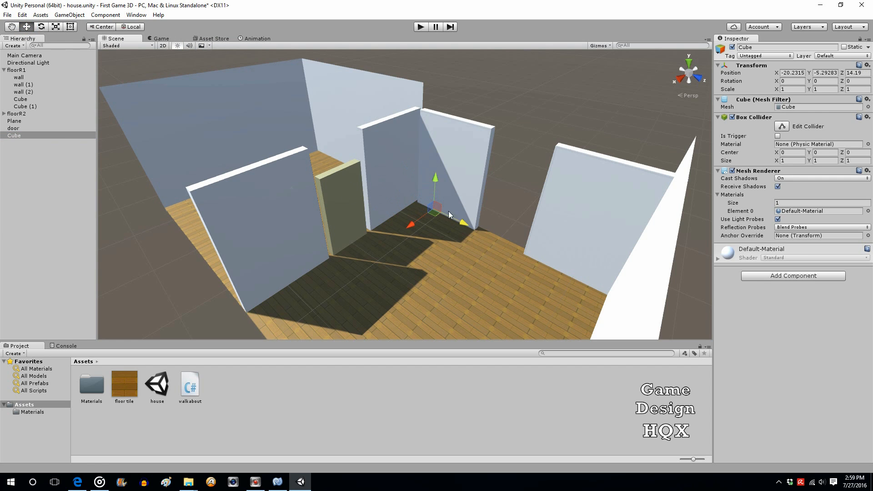
key(Delete)
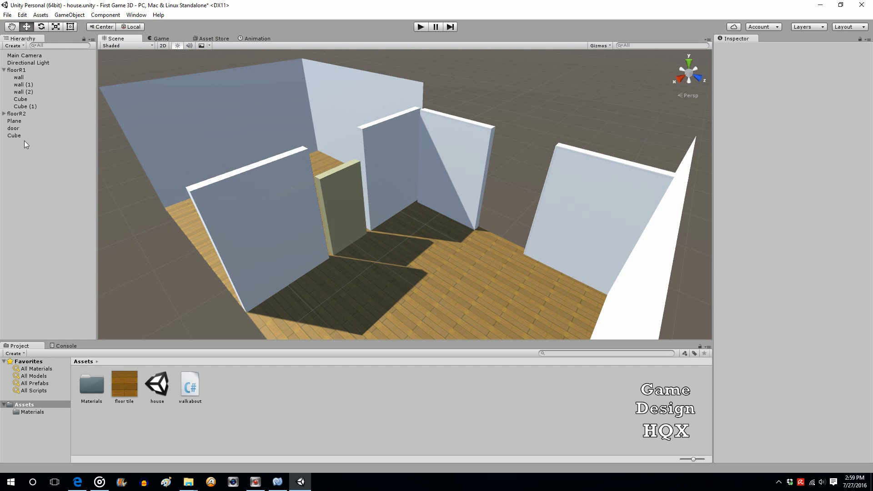
click(14, 135)
drag(414, 224, 310, 236)
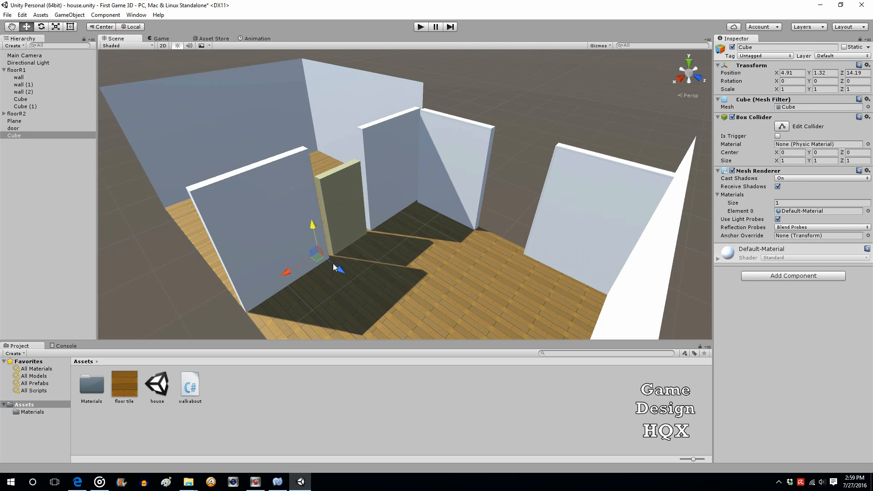
drag(335, 268, 342, 269)
- Fit the cube into the wall end beside the door's lower corner, at about X 4.57, Z 14.74
scroll(337, 252, up, 5)
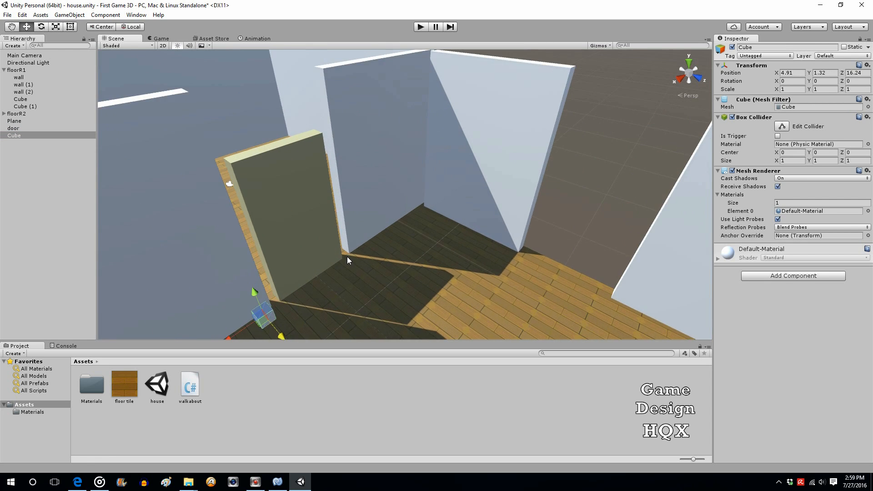
scroll(347, 257, up, 3)
right_drag(305, 273, 253, 292)
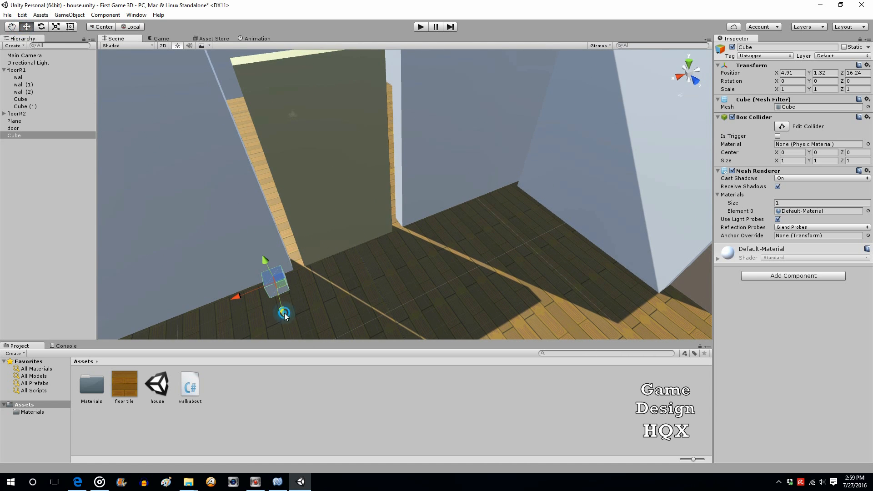
drag(283, 311, 282, 291)
drag(236, 271, 240, 272)
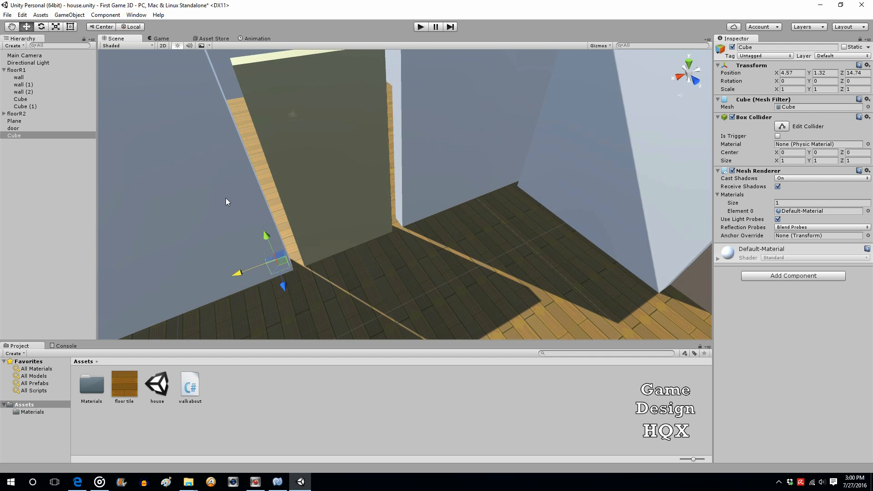
- Make the door a child of the new cube at its lower corner
scroll(261, 217, down, 10)
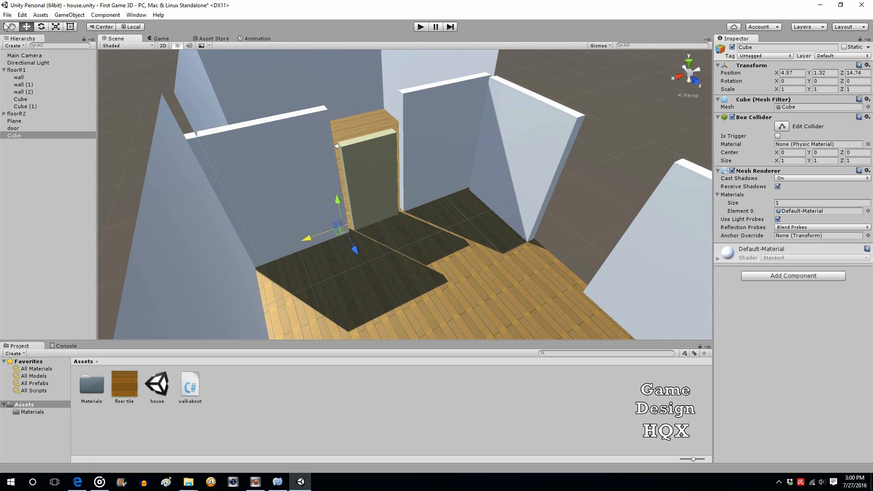
click(12, 27)
drag(220, 197, 320, 167)
right_drag(320, 167, 425, 137)
right_drag(410, 177, 426, 181)
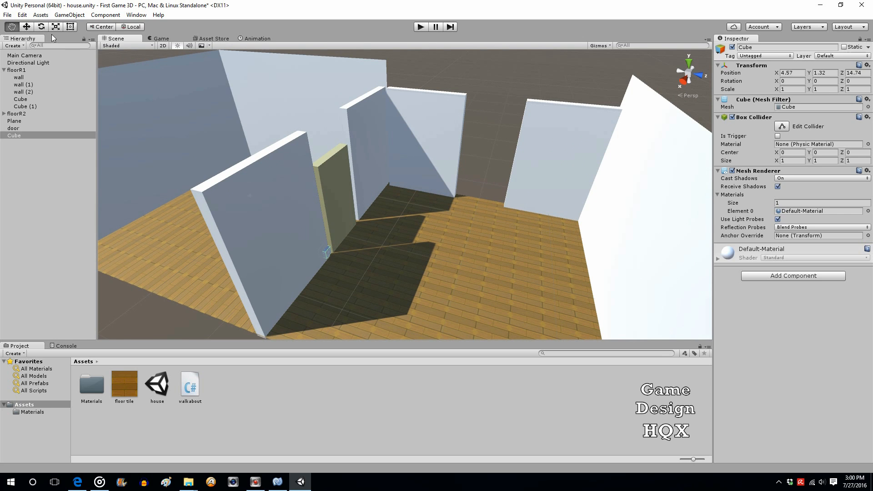
click(27, 27)
drag(13, 128, 29, 135)
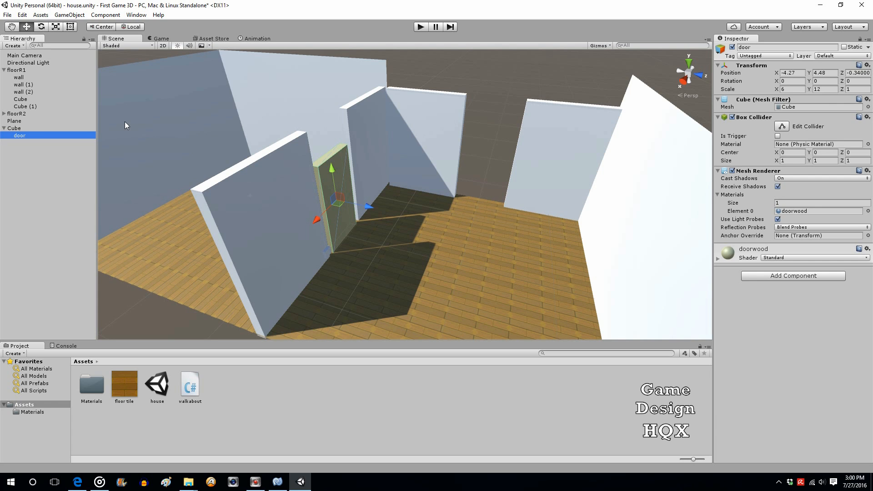
- Remove the Mesh Filter component from the door's parent cube
click(32, 129)
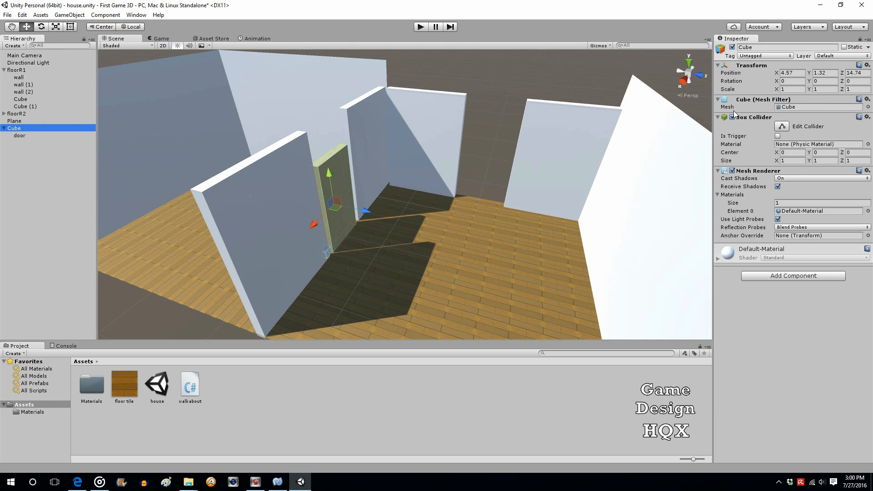
right_click(790, 101)
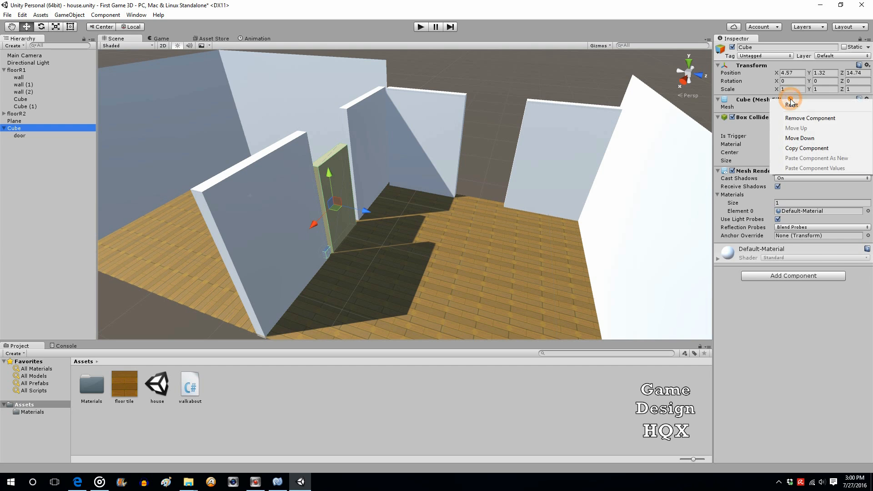
click(810, 119)
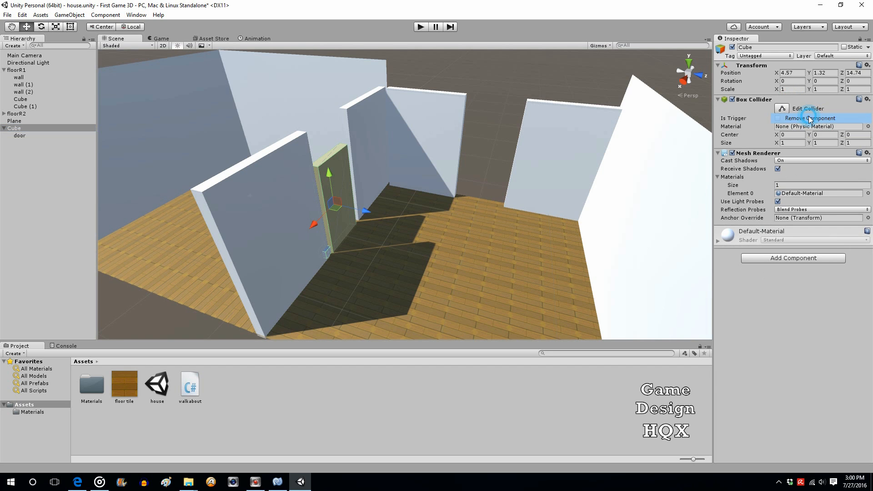
- Set Cast Shadows to Off and disable Receive Shadows on the parent cube's Mesh Renderer
click(834, 160)
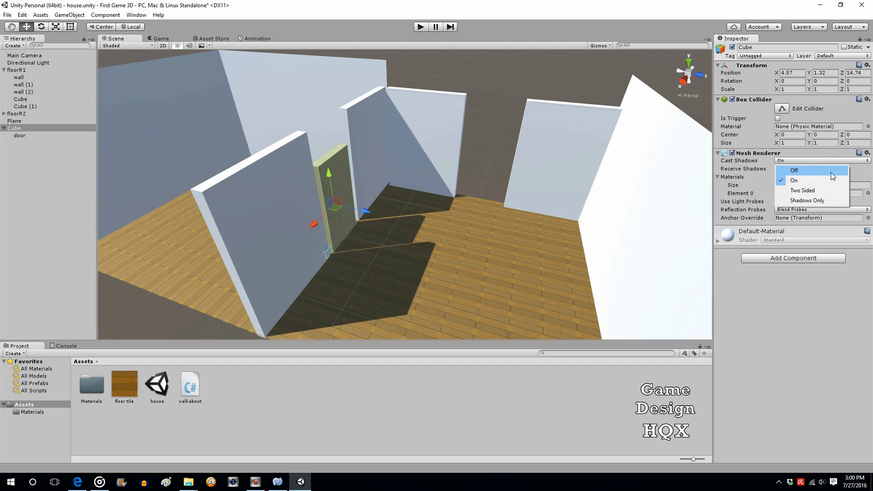
click(831, 172)
click(777, 168)
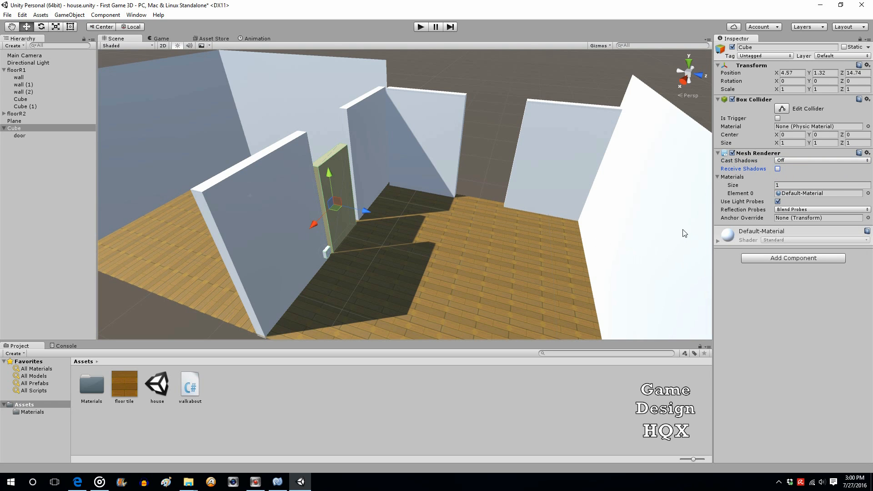
- Remove the Mesh Renderer component from the door's parent cube
right_click(810, 154)
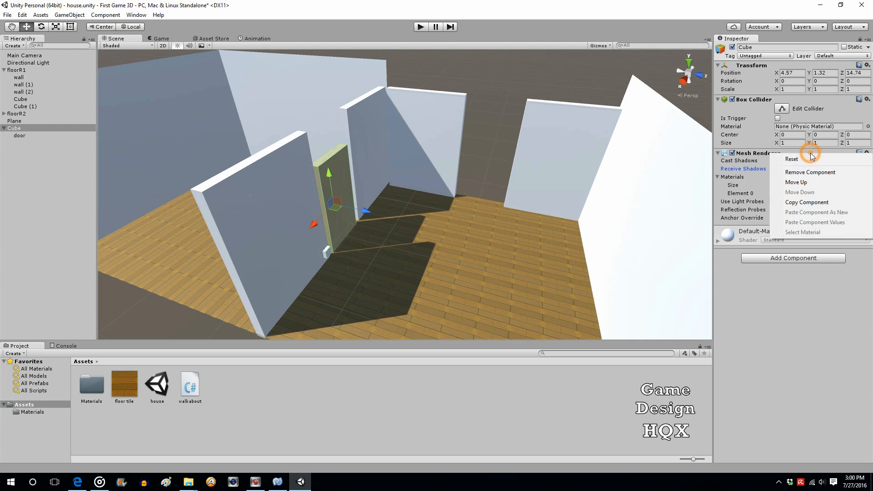
click(818, 176)
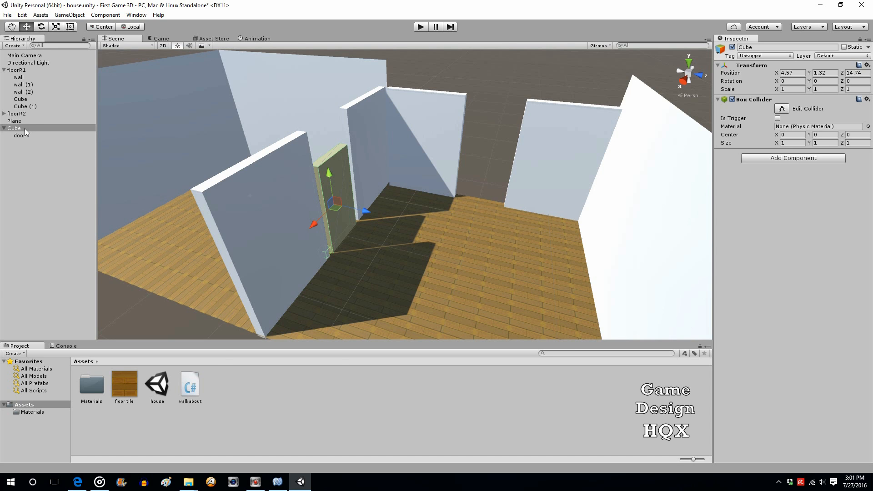
- Create a C# script named opendoor in the Assets folder
right_click(228, 382)
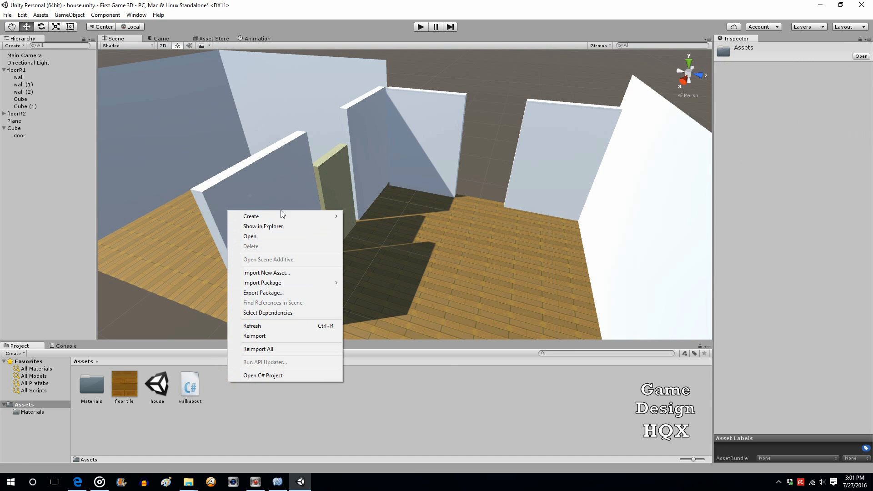
mouse_move(279, 216)
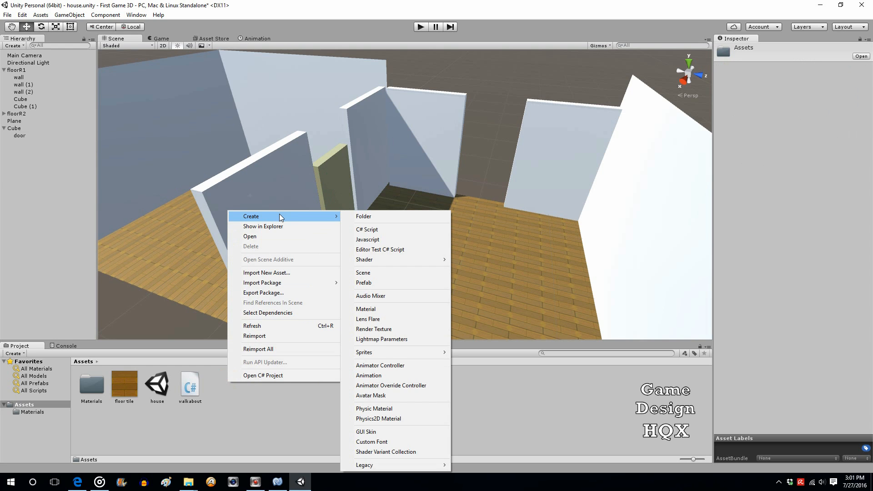
click(380, 231)
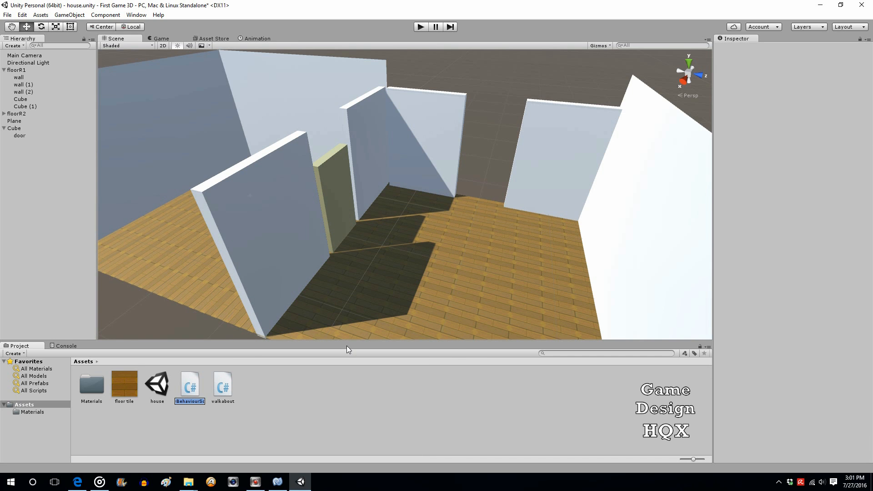
text(opendoor)
click(332, 355)
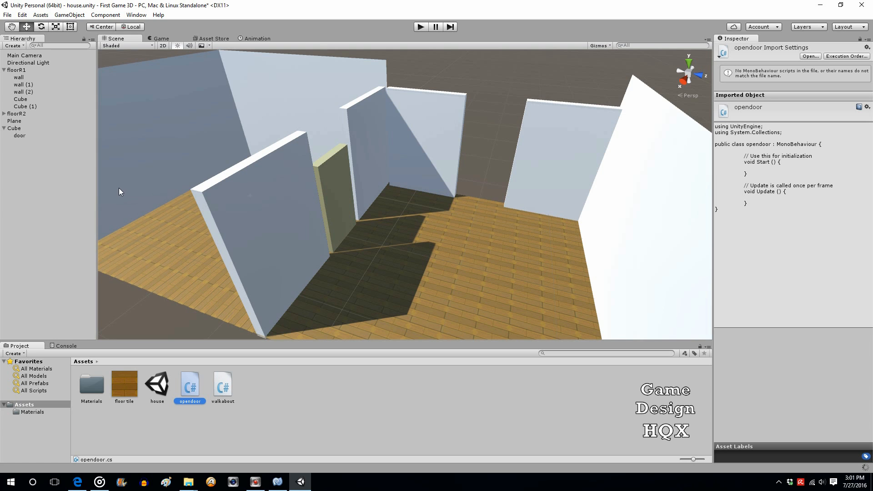
- Attach the opendoor script to the door's parent cube and open the script in MonoDevelop
click(20, 128)
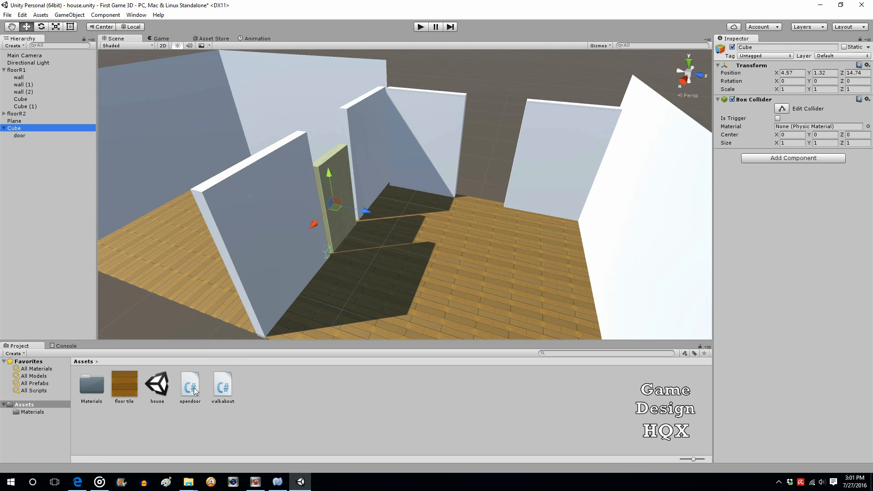
drag(195, 391, 785, 222)
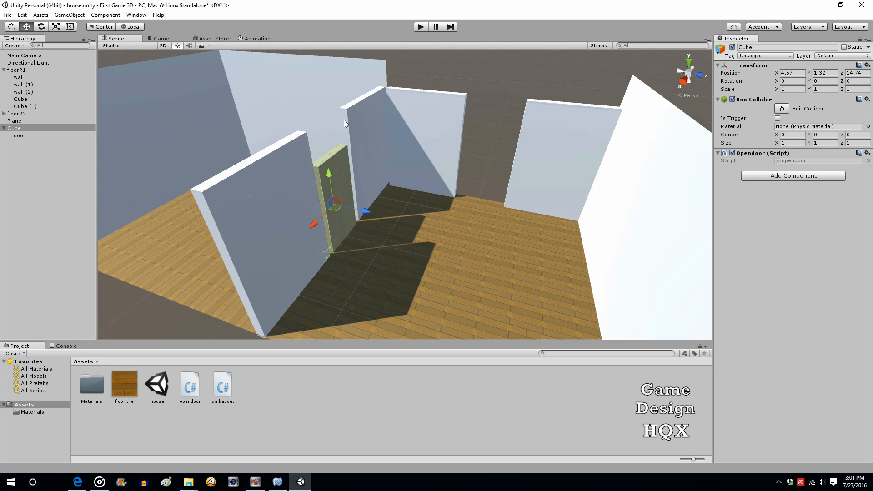
double_click(196, 384)
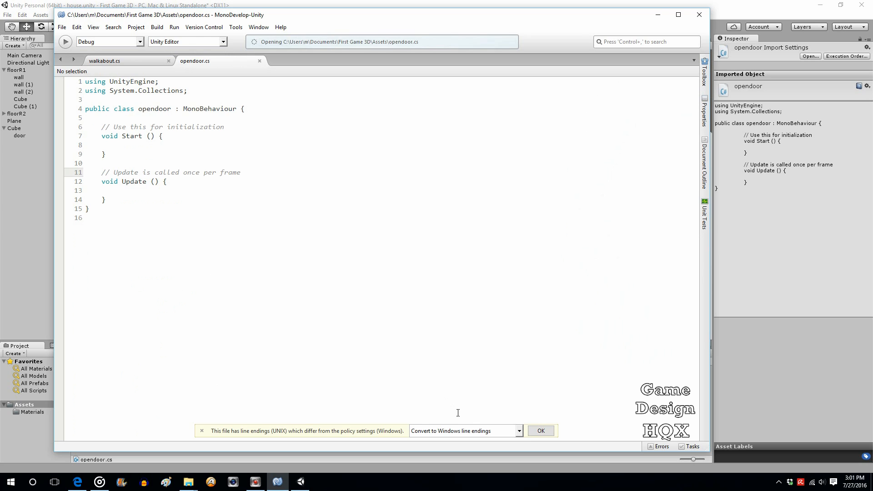
- Convert the opendoor script's line endings to Windows format and add blank lines inside the Start method
click(540, 431)
click(139, 147)
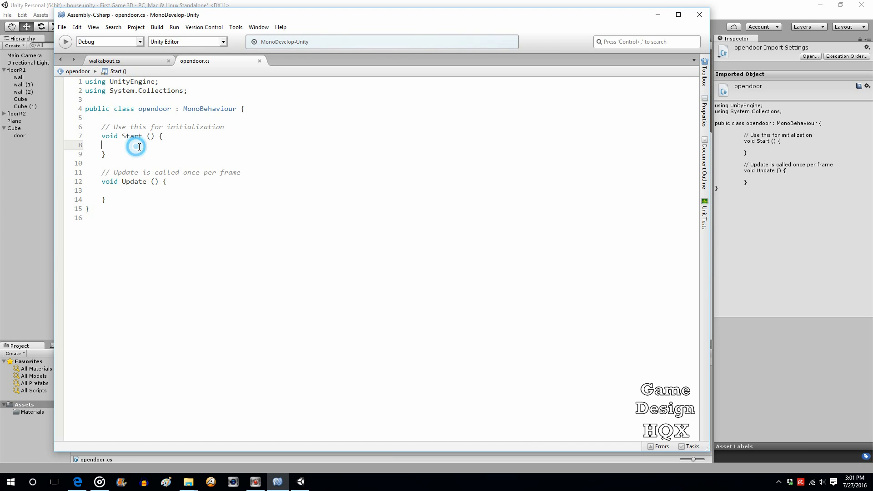
key(Return)
key(Return)
key(Up)
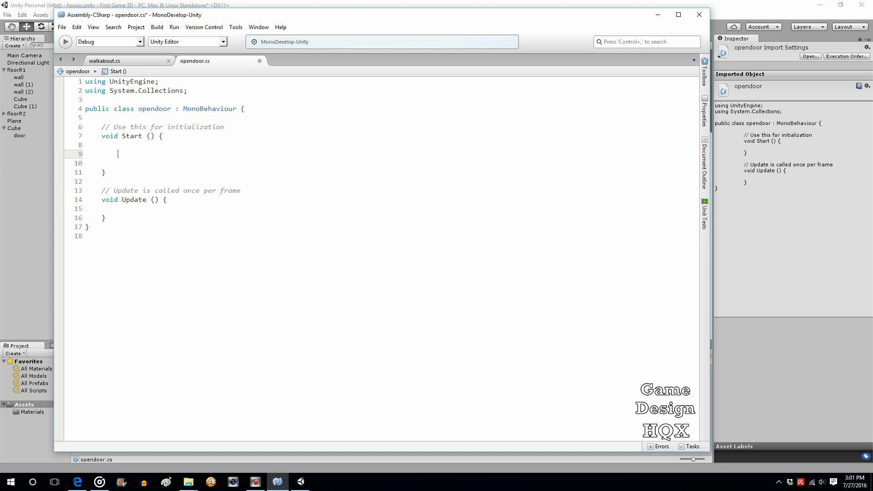
- Begin a transform.Rotate call inside Start with 0 as its first argument
text(tran)
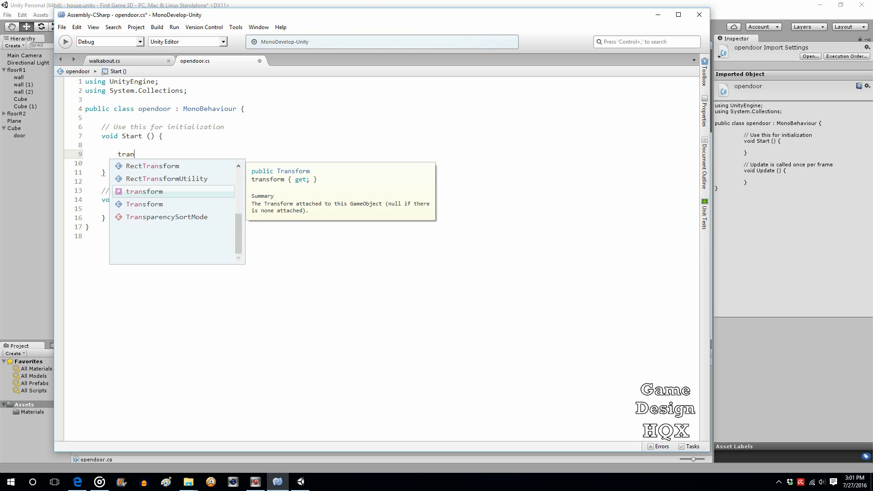
key(Return)
text(.)
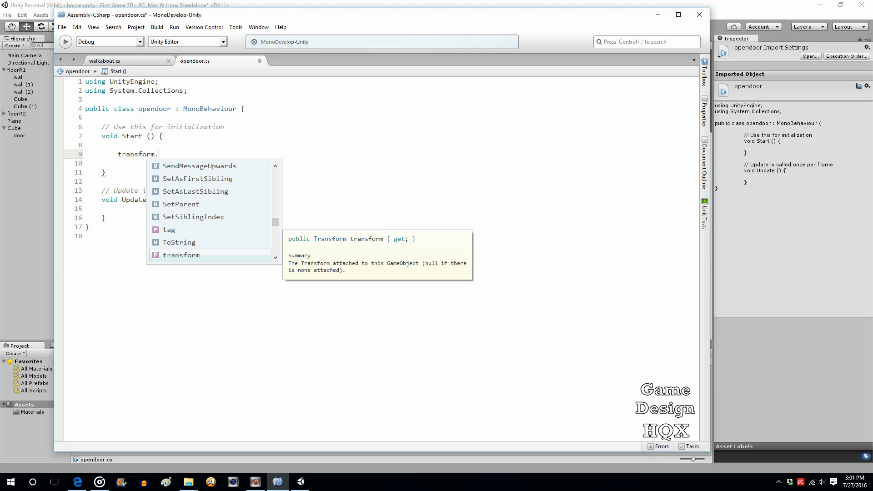
text(ro)
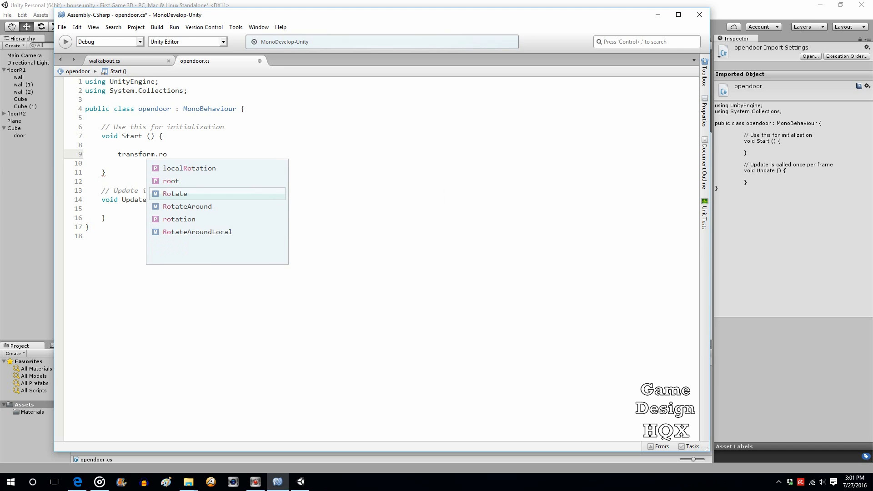
key(Return)
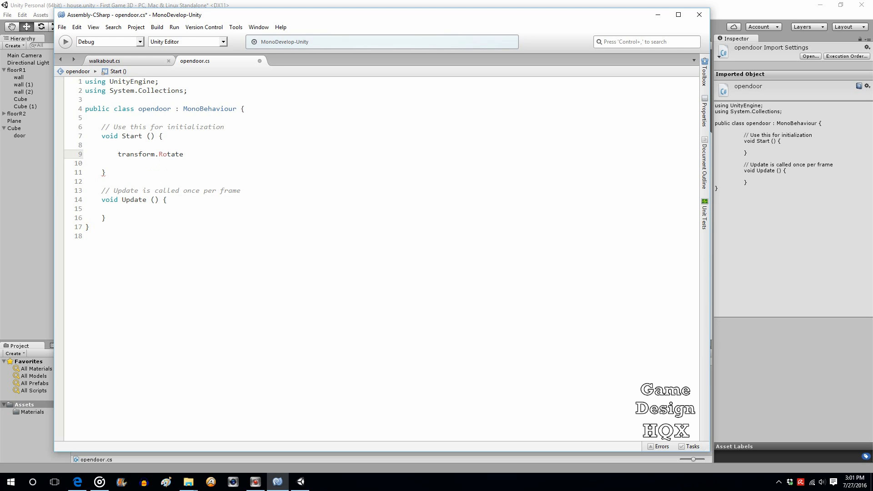
text(()
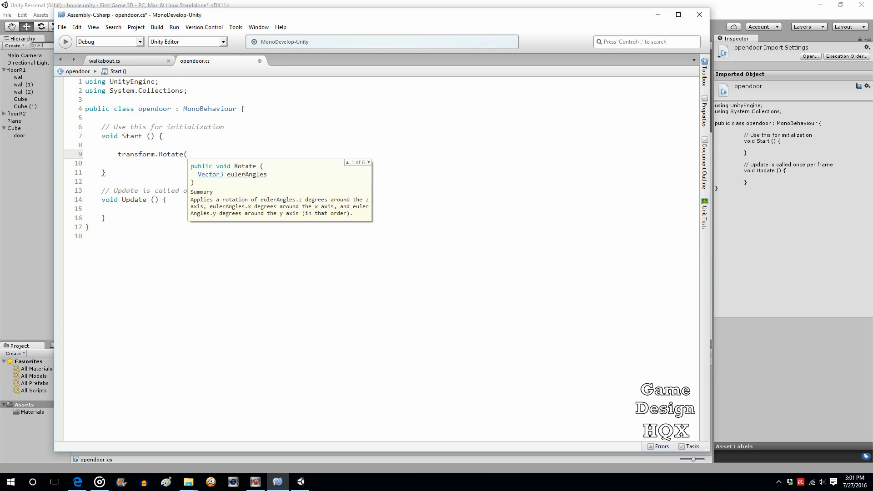
text(0)
- Check the rotation axes of the door's parent cube in Unity, and return to the opendoor script in MonoDevelop
click(37, 4)
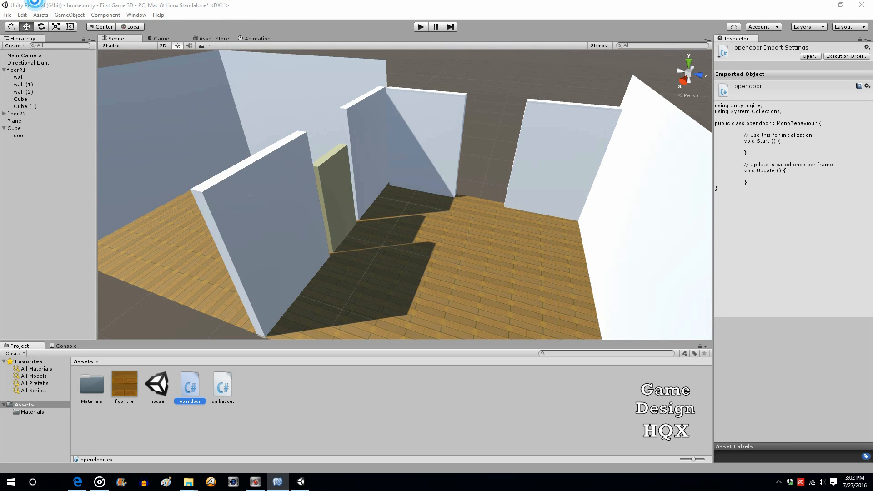
click(18, 128)
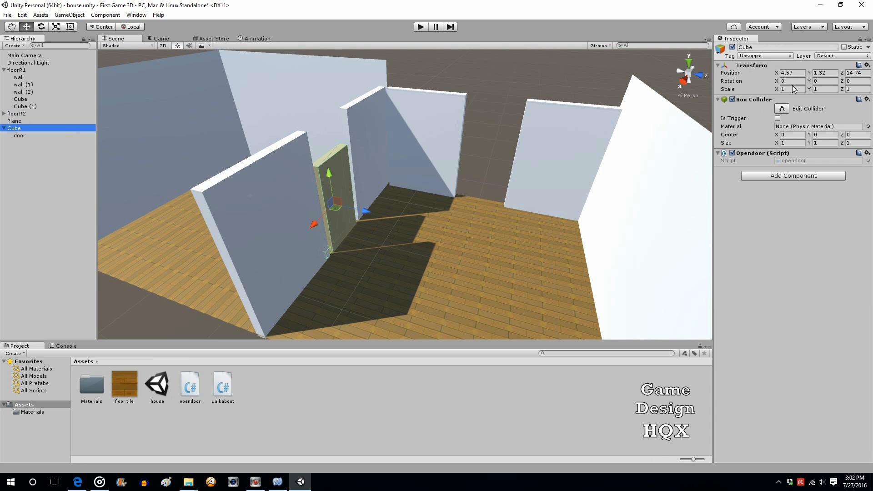
click(278, 482)
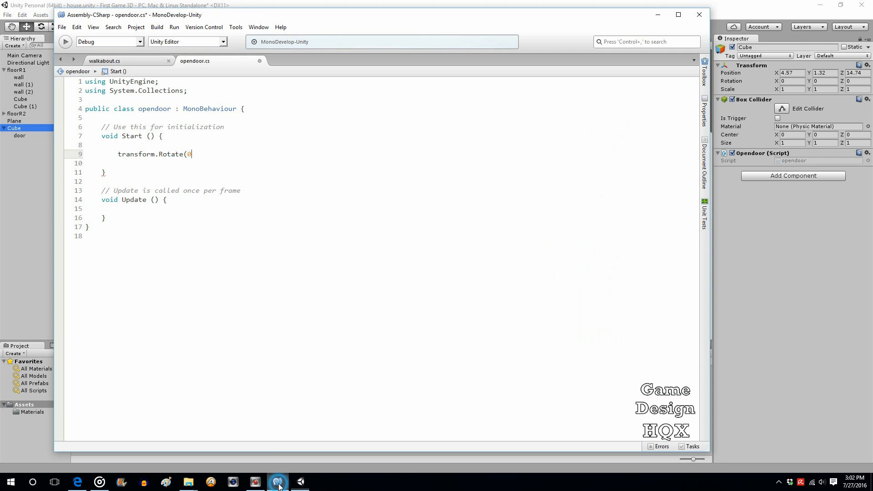
- Complete the Rotate call in Start with 45 for Y and 0 for Z, as transform.Rotate (0, 45, 0);
text(,)
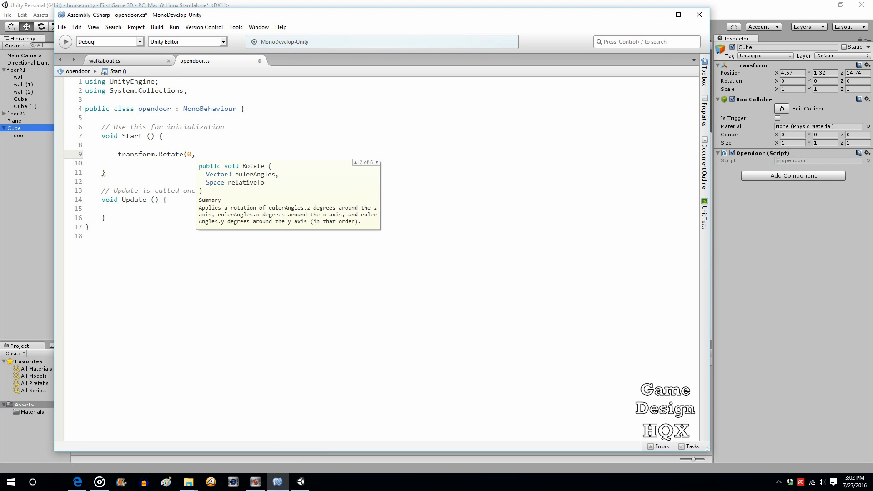
text(9)
key(BackSpace)
text(45, 0);)
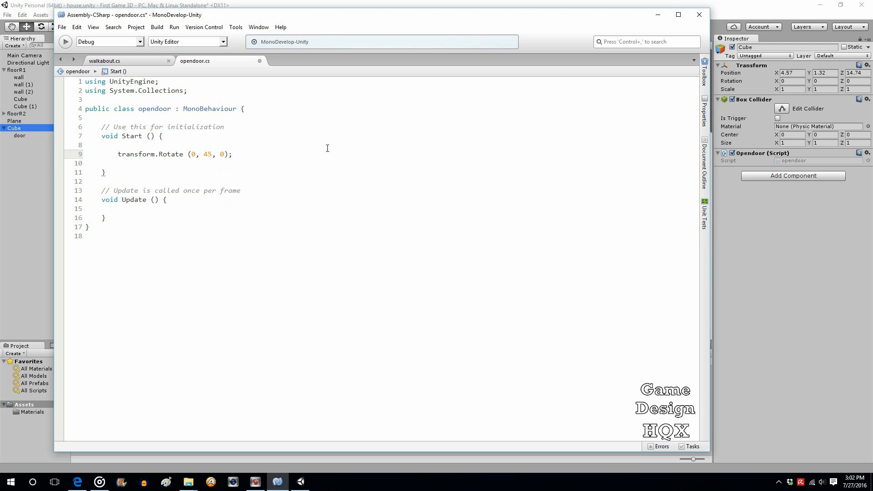
- Save the opendoor script, switch to Unity and run the game to test the door's rotation, and stop it
click(62, 27)
click(82, 65)
click(23, 5)
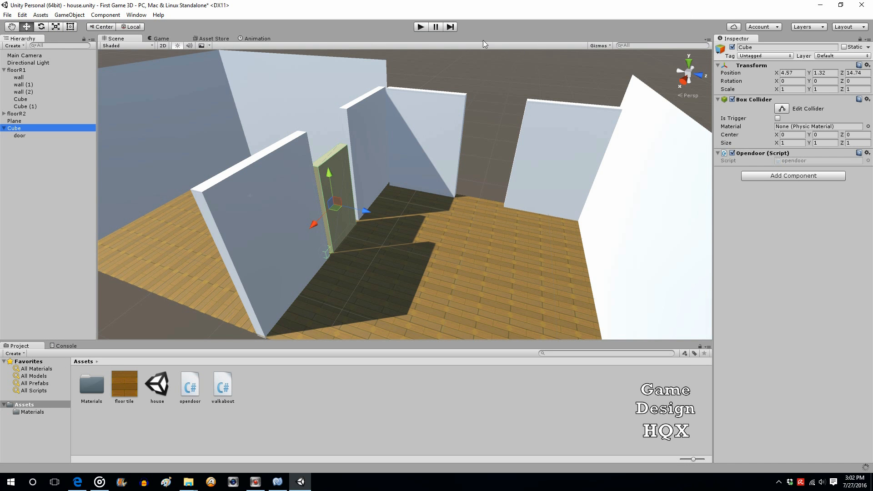
click(422, 26)
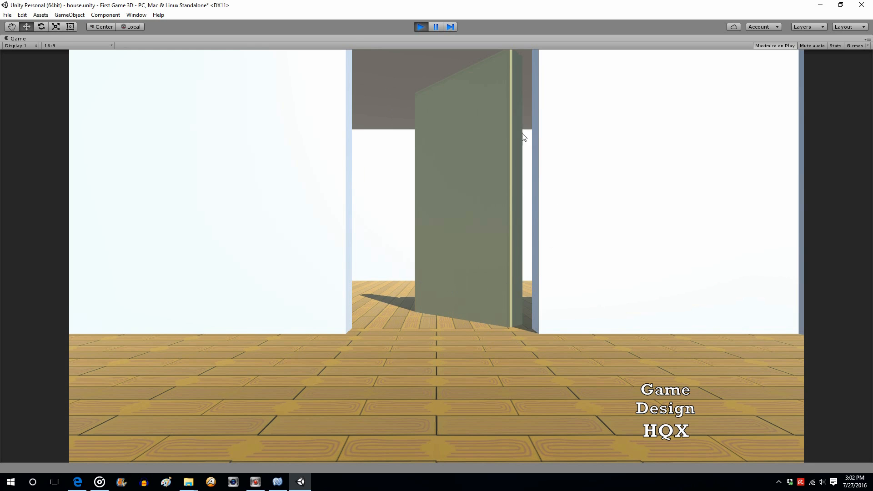
click(422, 27)
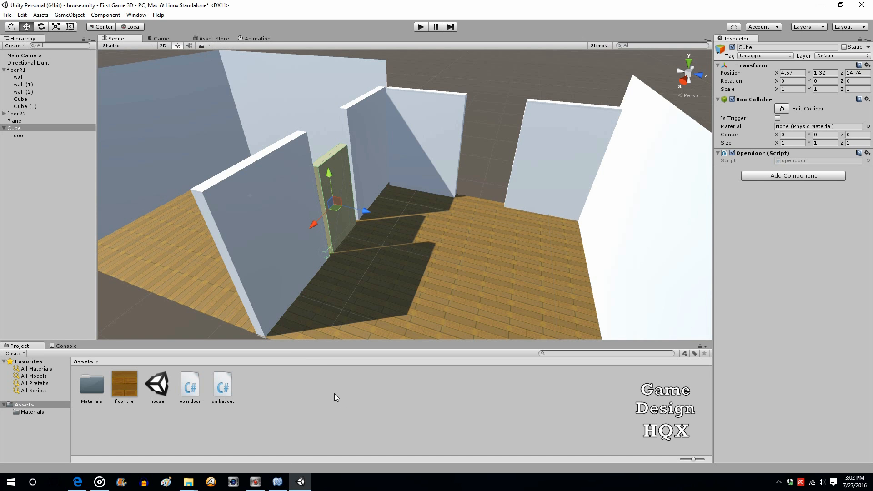
- Create a C# script named checkforclick in the Assets folder
right_click(265, 386)
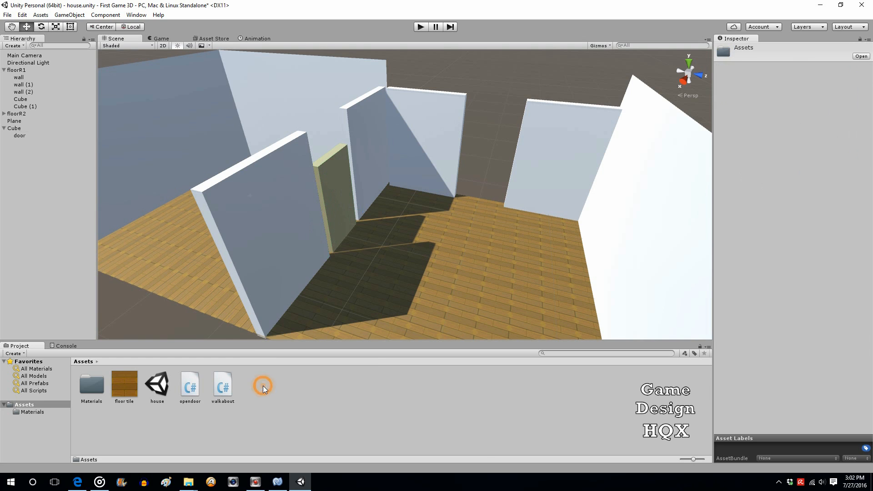
mouse_move(304, 226)
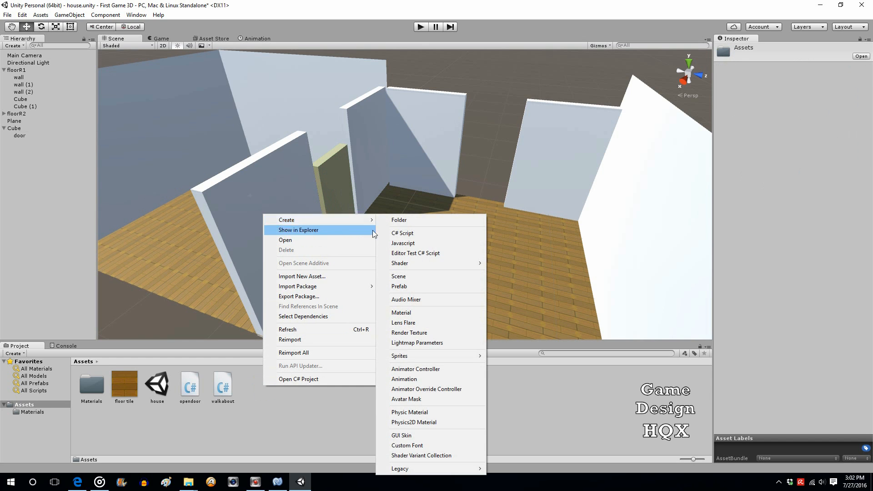
click(427, 232)
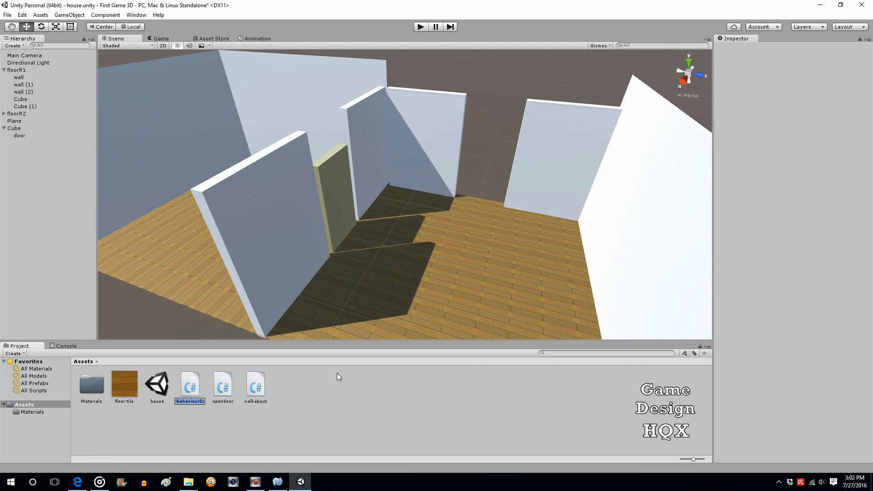
text(ch)
text(ec)
text(k)
text(forclick)
key(Return)
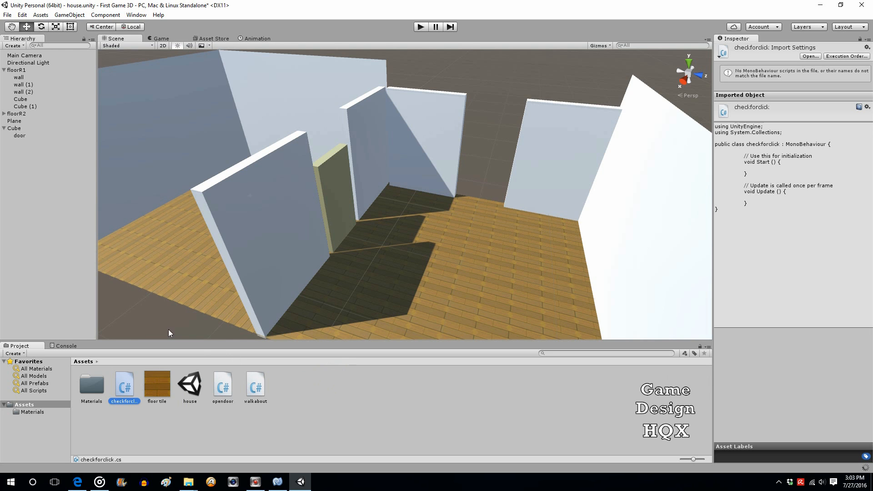
- Attach the checkforclick script to the door object and open the script in MonoDevelop
click(20, 136)
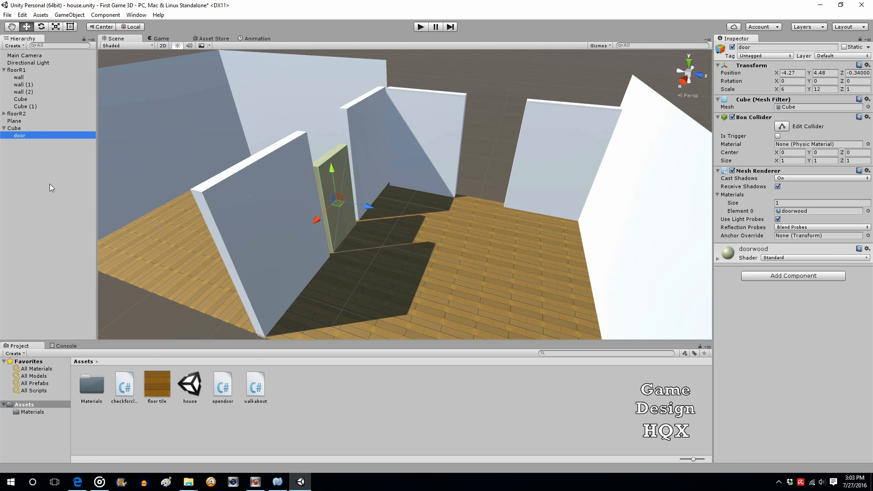
drag(135, 387, 793, 331)
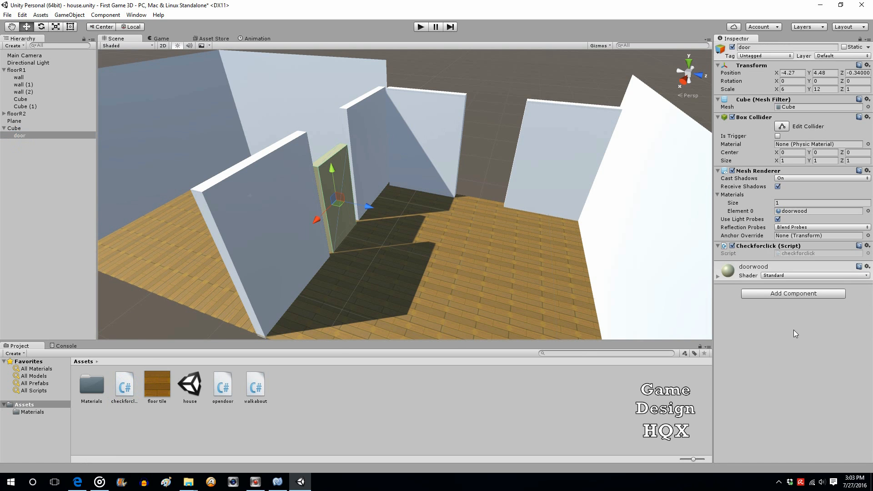
double_click(788, 255)
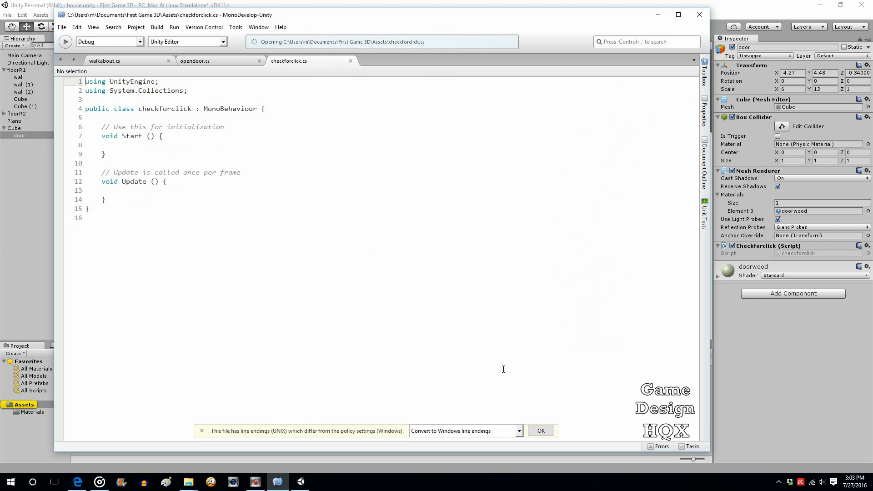
- Convert the checkforclick script's line endings to Windows format and add new lines below the Update method
click(541, 431)
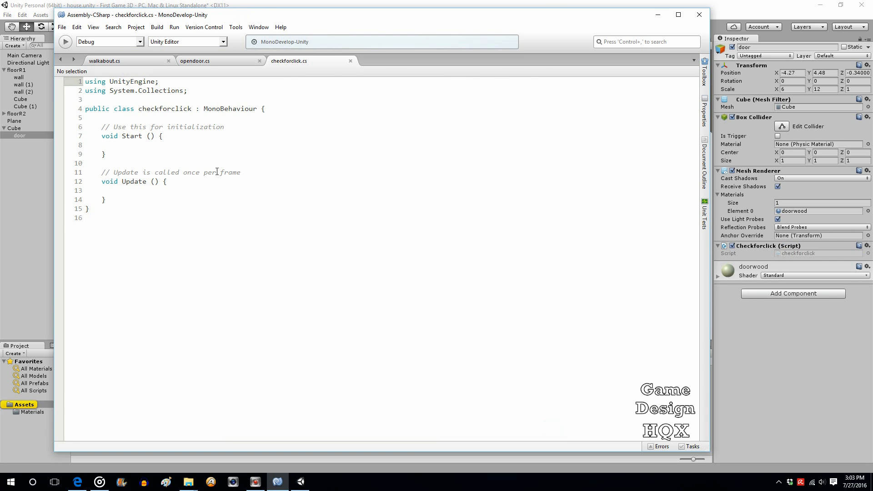
click(154, 206)
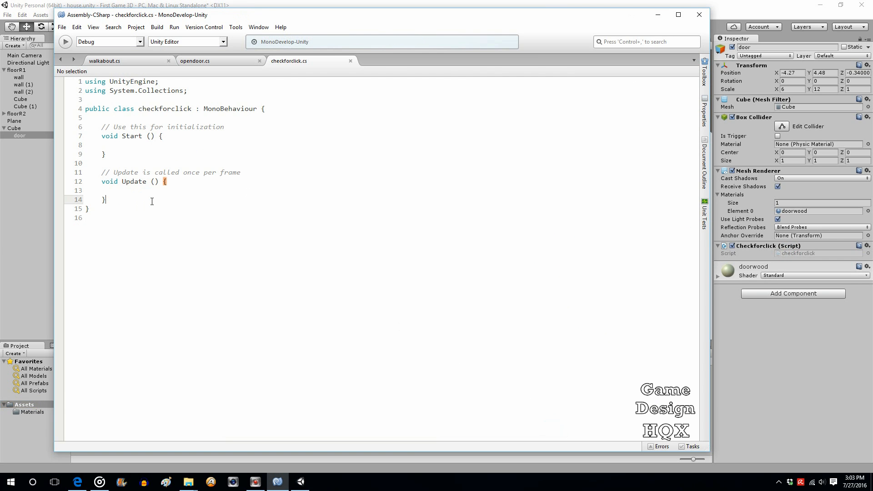
key(Return)
key(Return)
text(Onmous)
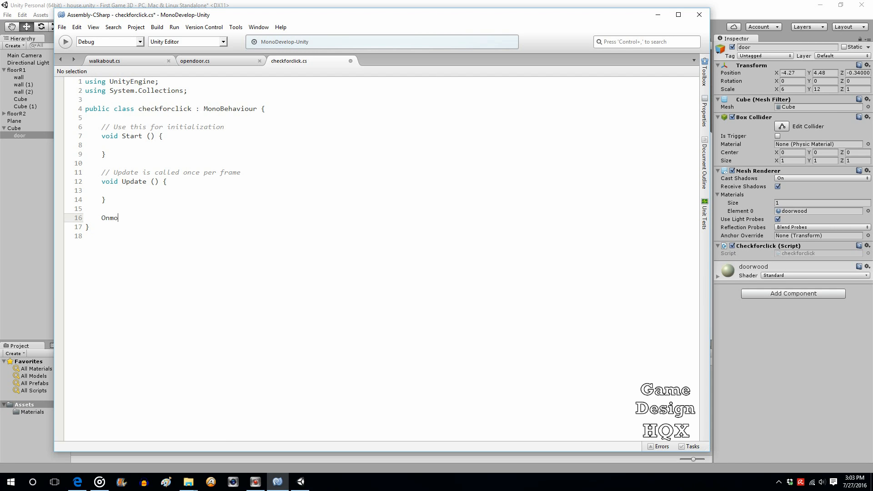
key(BackSpace)
key(BackSpace)
key(BackSpace)
key(BackSpace)
key(BackSpace)
key(BackSpace)
- Add an empty void OnMouseDown() method with its braces below Update in the checkforclick script
text(void)
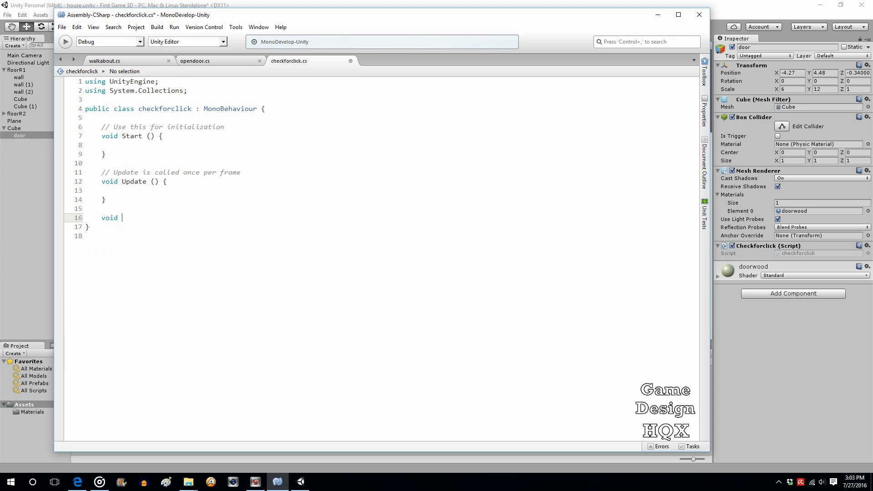
text(OnMouseDown())
key(Return)
text({)
key(Return)
key(Return)
key(Return)
text(})
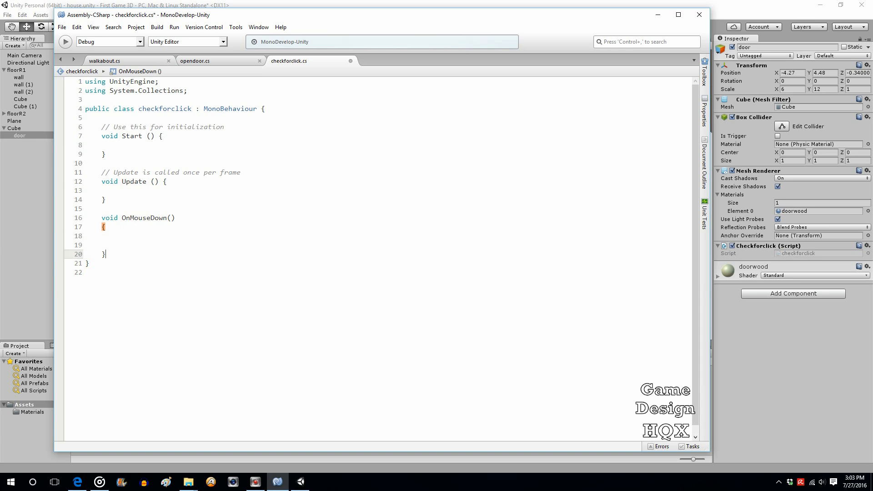
- Review the OnMouseDown method and the rest of the checkforclick script at a larger text size
ctrl+scroll(209, 215, up, 1)
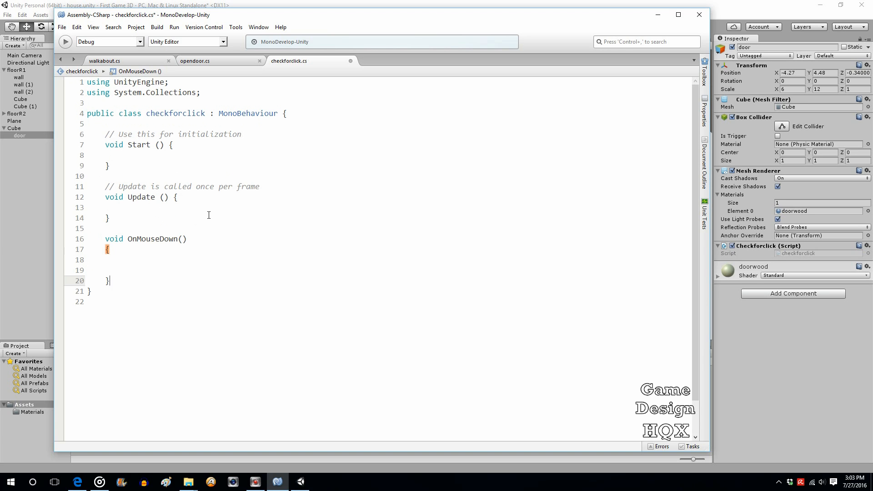
scroll(127, 275, down, 1)
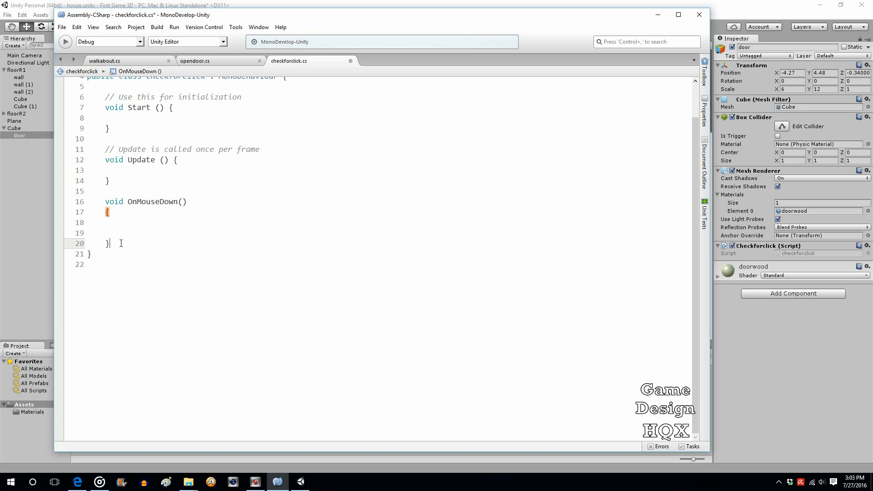
click(121, 222)
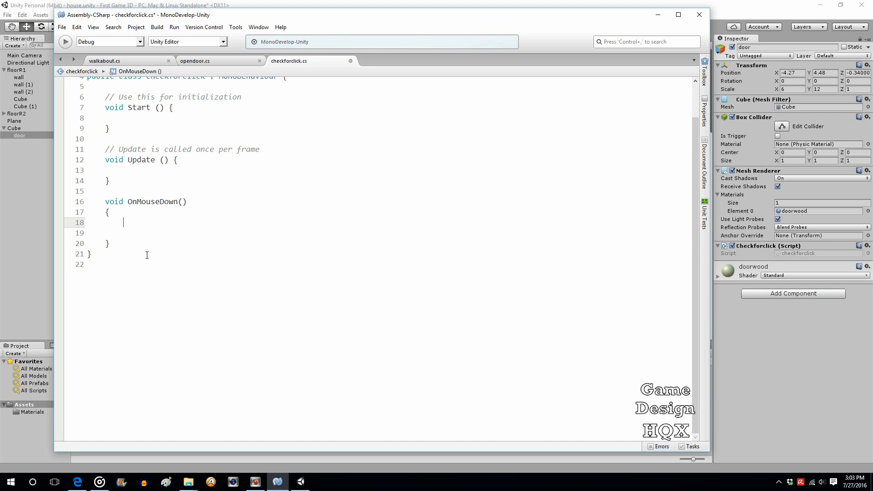
key(Down)
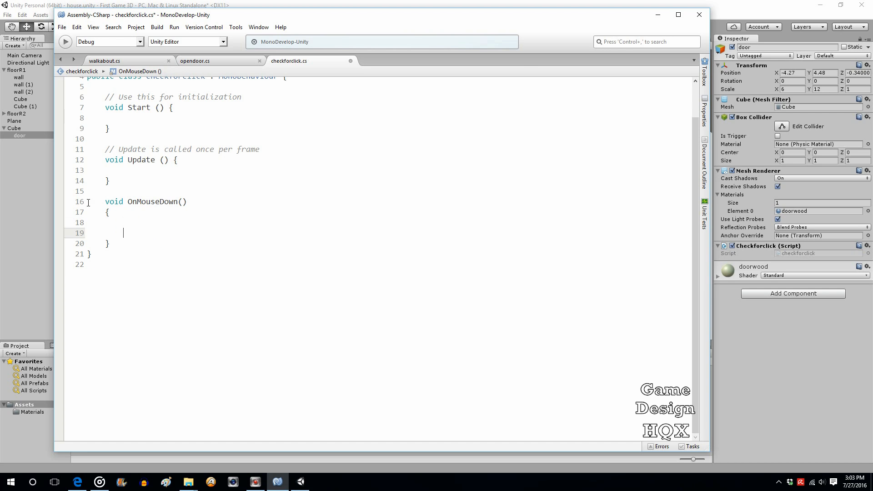
drag(87, 201, 129, 248)
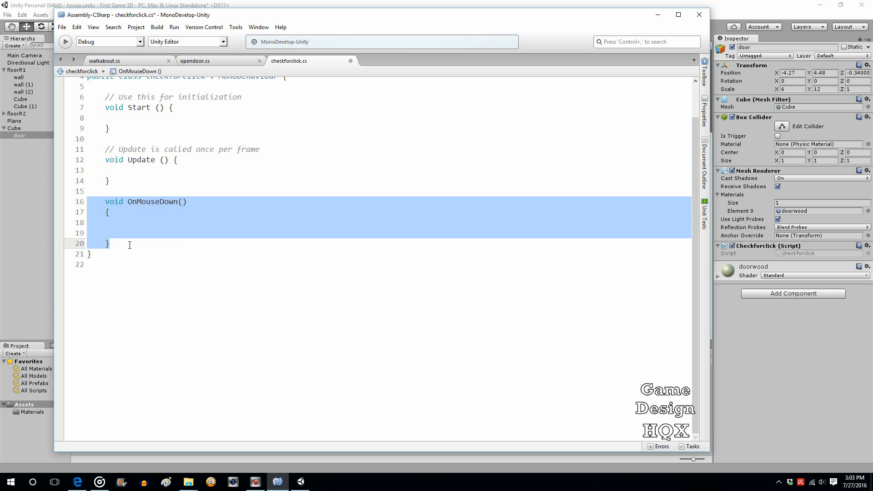
click(86, 199)
drag(86, 201, 124, 236)
click(123, 223)
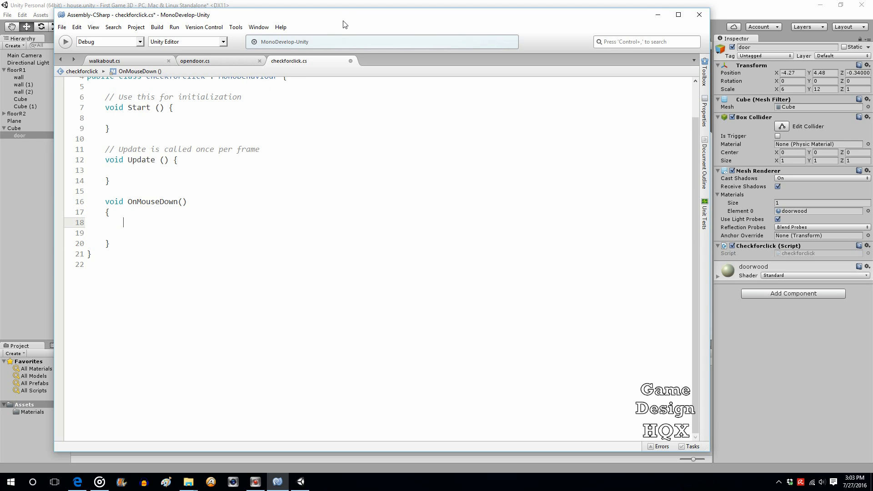
drag(343, 25, 390, 26)
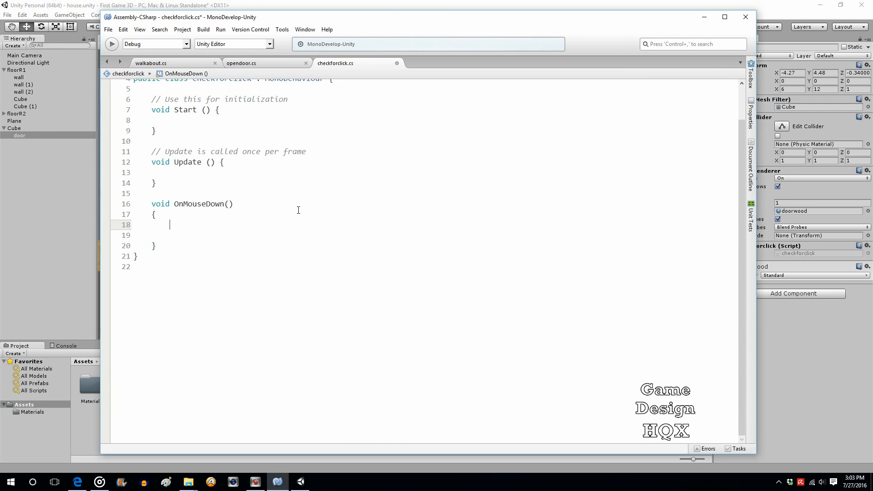
scroll(290, 210, up, 2)
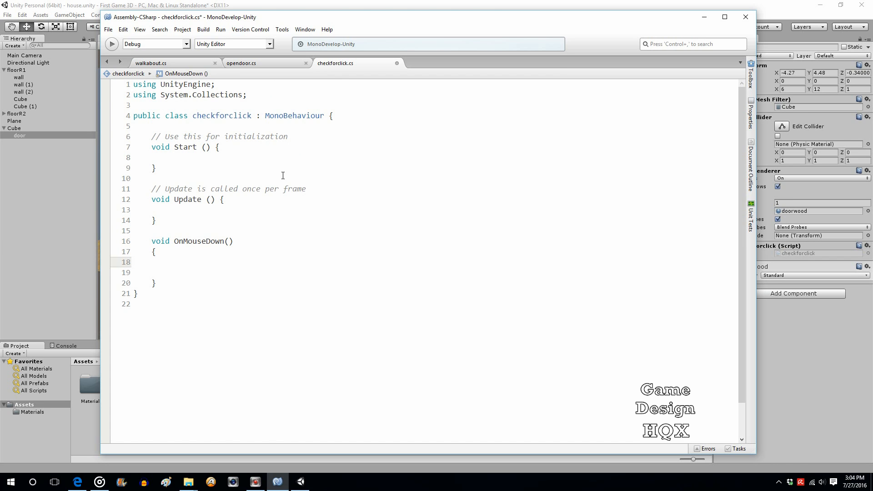
- Declare public static string openDoor = "n"; in the walkabout script, below the zVel variable
click(252, 63)
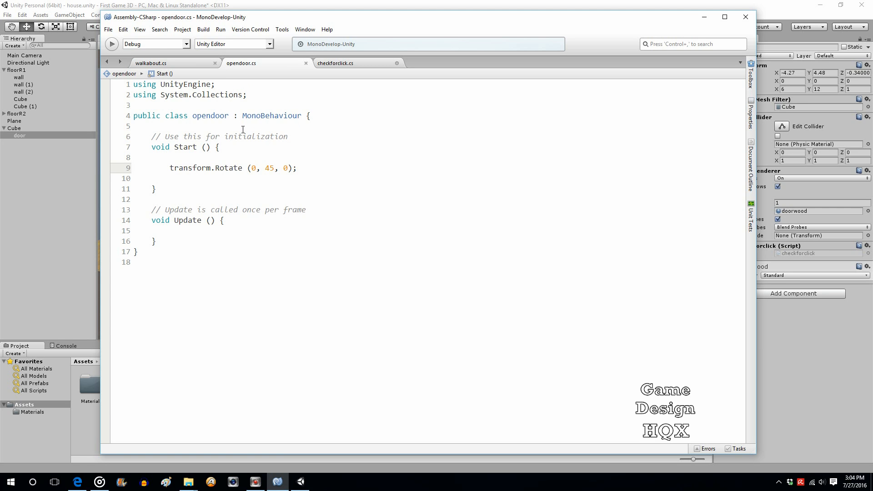
click(348, 66)
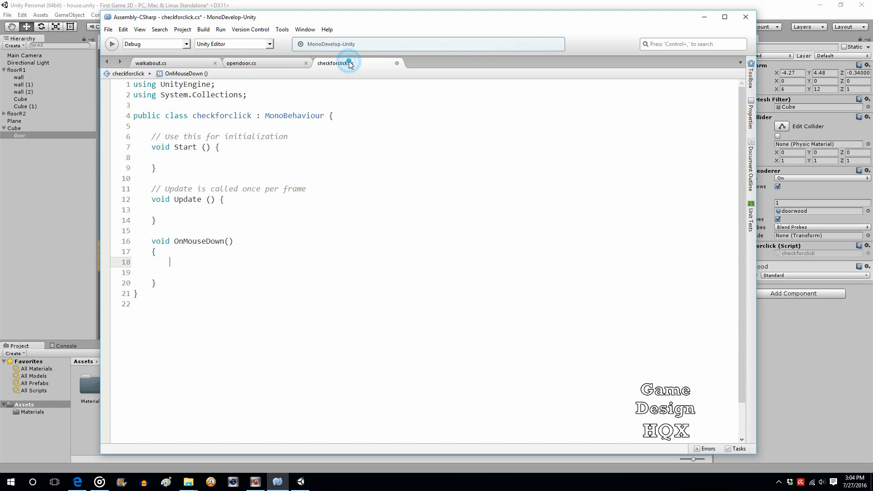
click(258, 67)
click(170, 62)
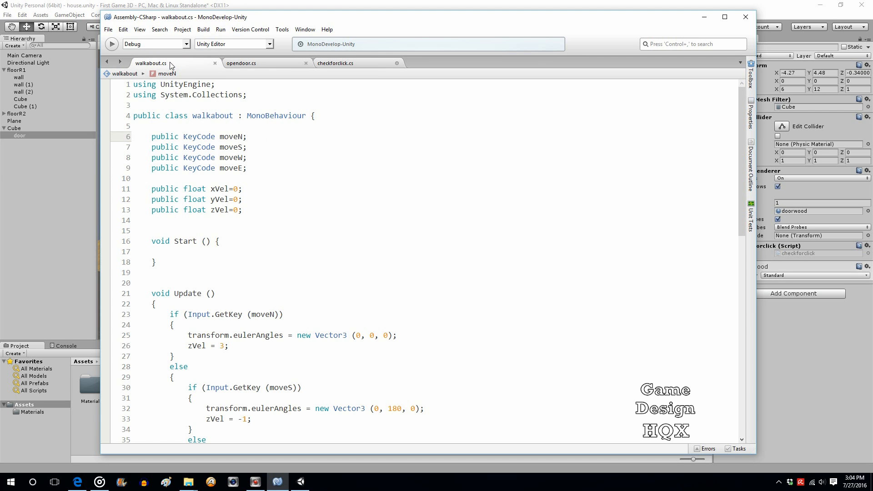
click(162, 228)
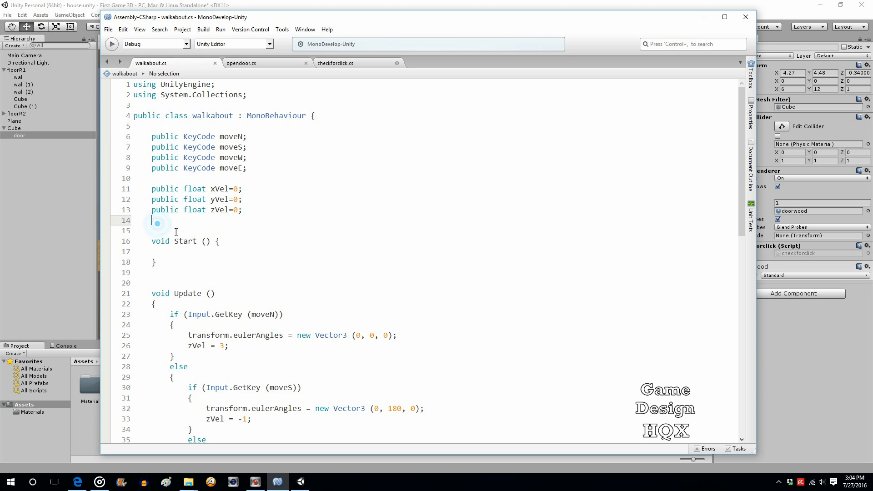
key(Return)
text(pui)
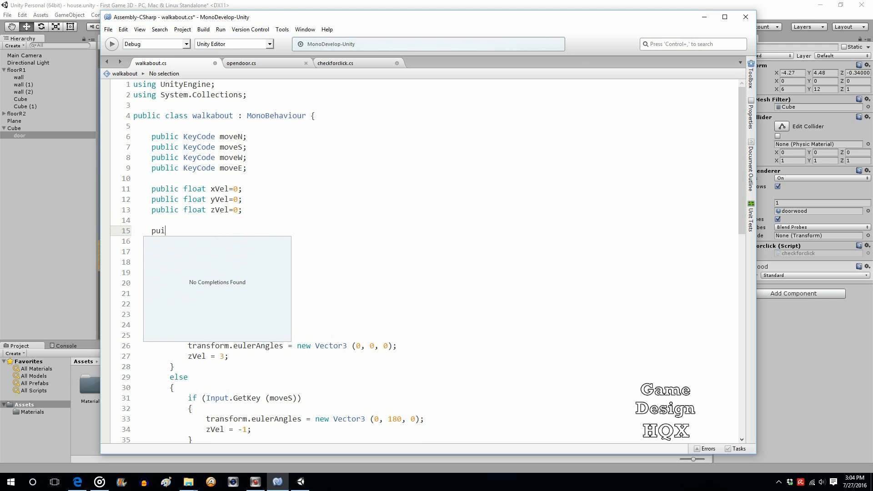
key(BackSpace)
text(blic )
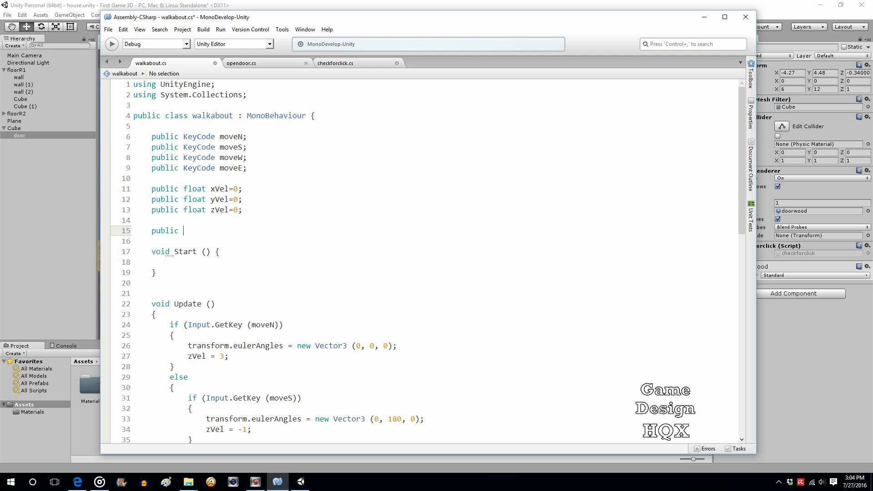
text(static str)
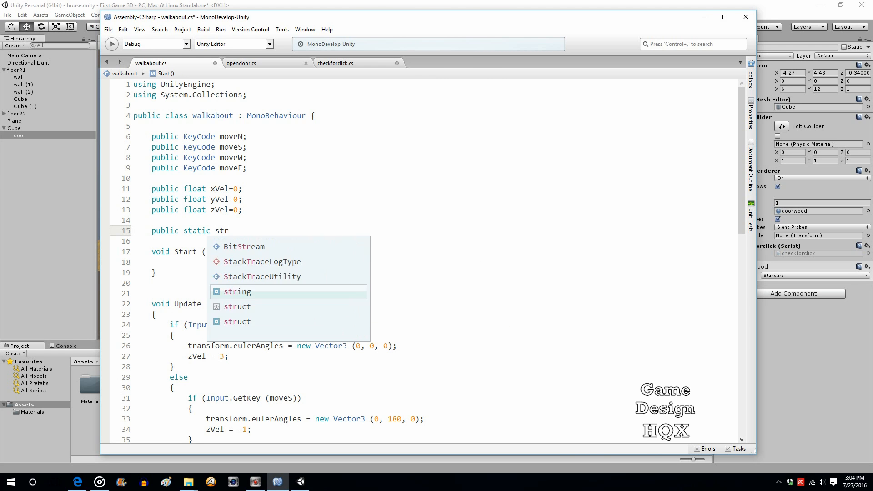
text(ing openDoor)
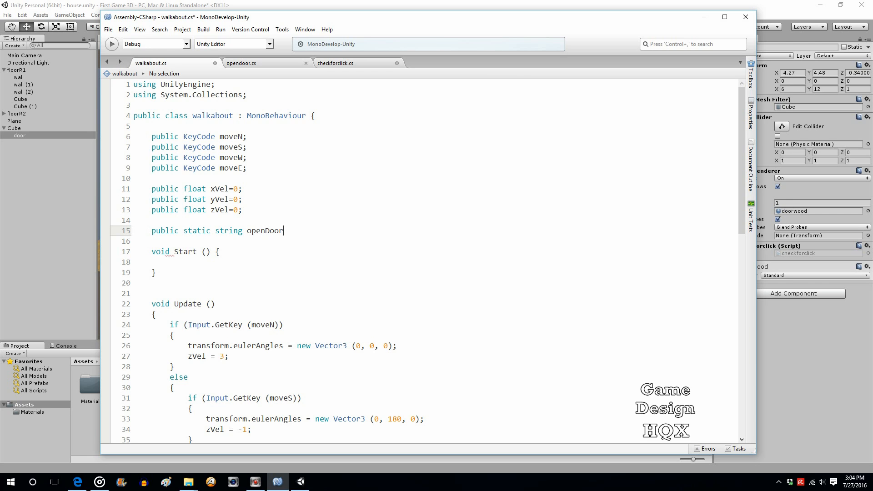
text( = "n";)
- Review the static openDoor declaration alongside the float velocity variables and save the walkabout script
double_click(210, 231)
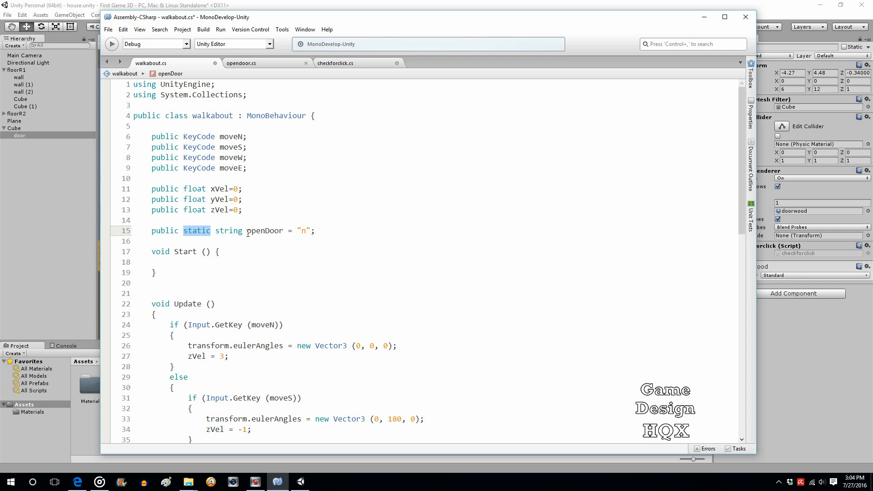
drag(246, 232, 326, 234)
click(325, 233)
drag(134, 189, 250, 214)
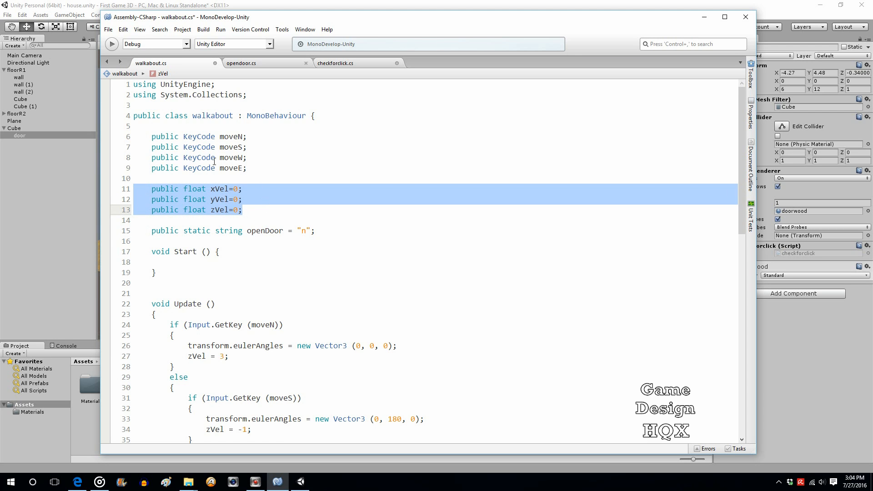
click(252, 221)
drag(184, 231, 317, 231)
click(333, 230)
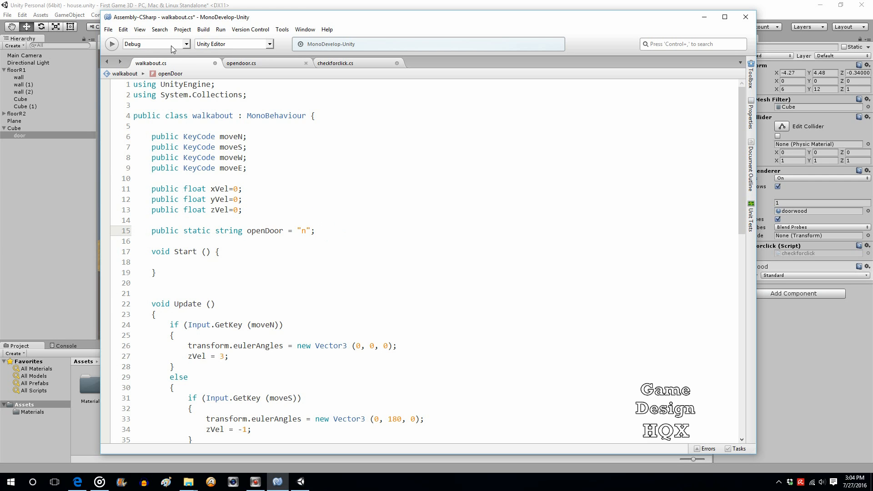
click(109, 30)
click(122, 67)
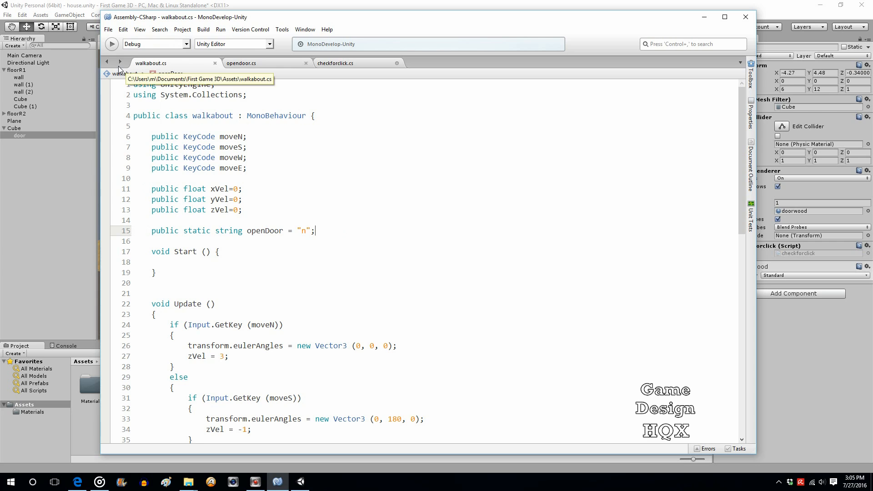
- Add walkabout.openDoor = "y"; inside the OnMouseDown method of the checkforclick script and save the script
click(341, 67)
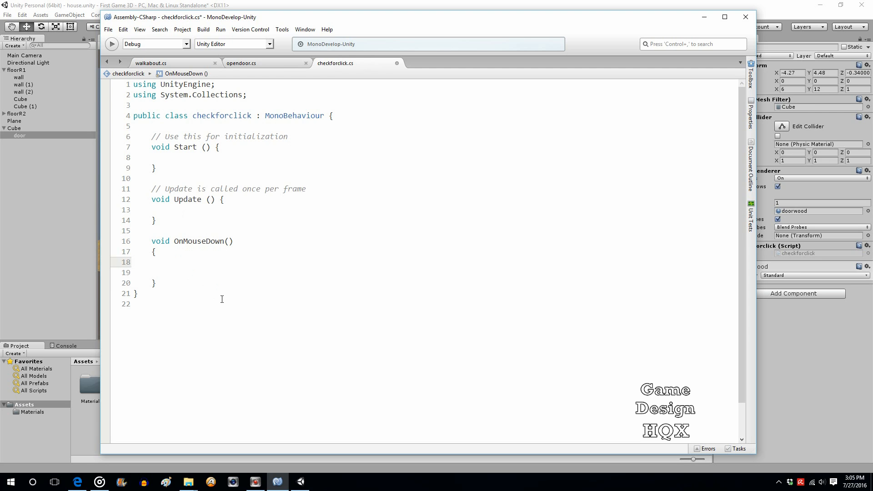
text(walkabout.)
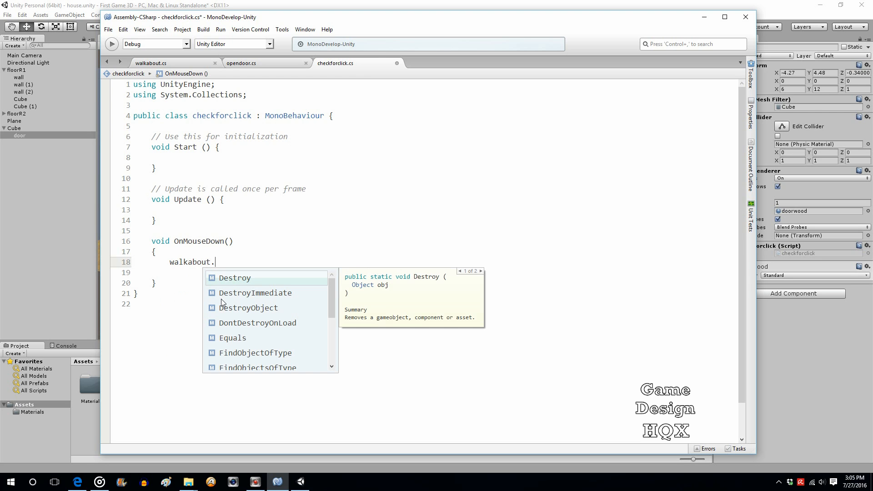
text(che)
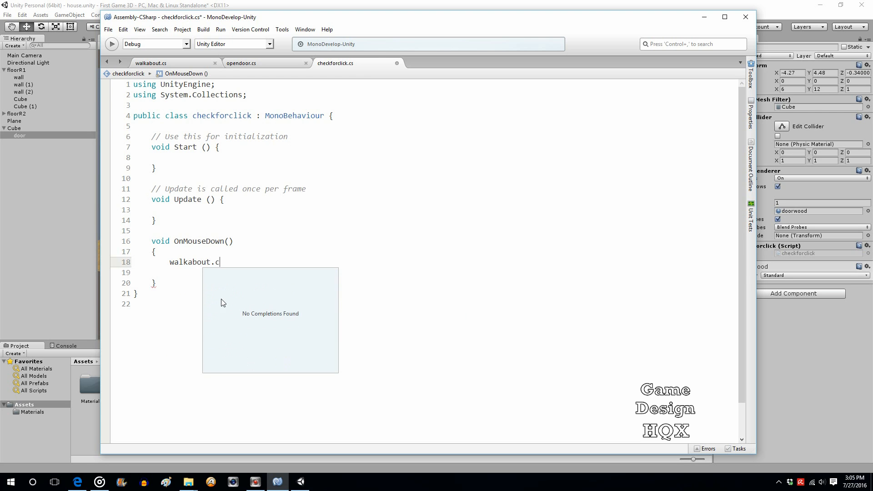
key(BackSpace)
key(BackSpace)
key(BackSpace)
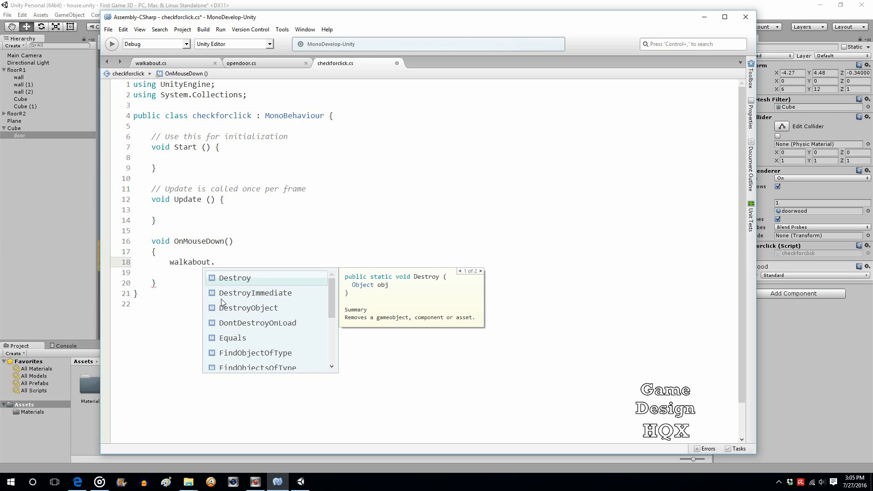
text(op)
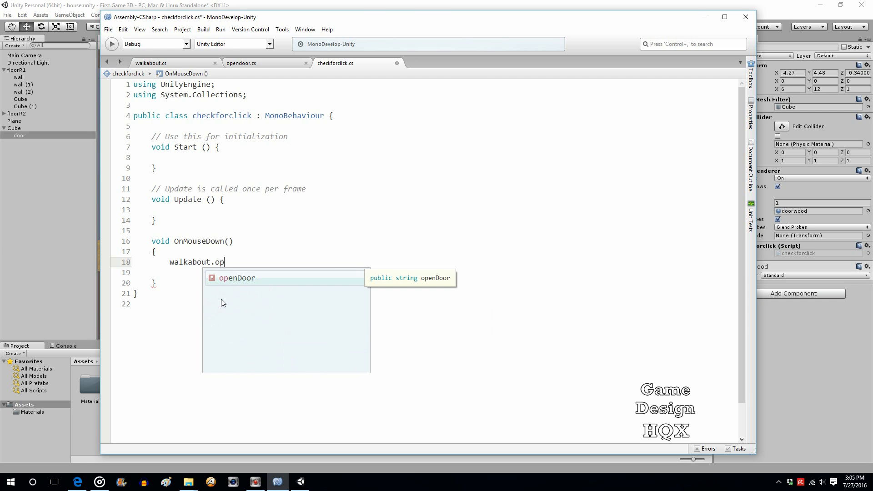
text(enDoor = "y";)
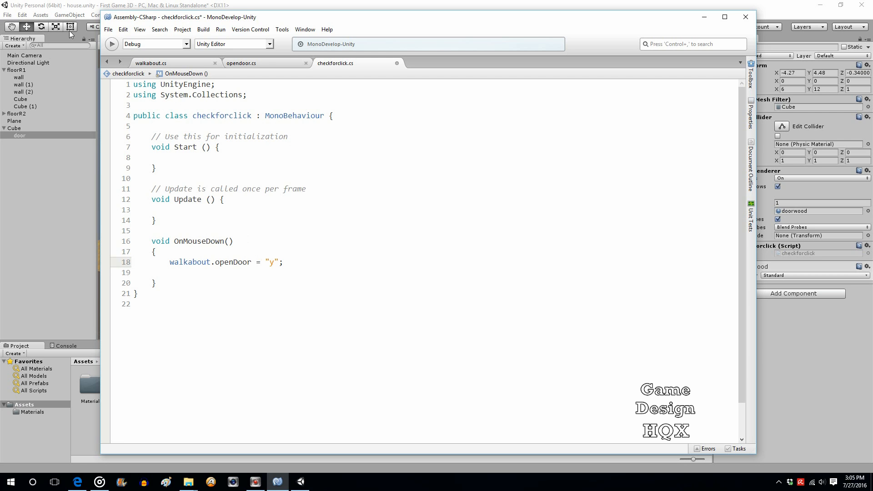
click(108, 29)
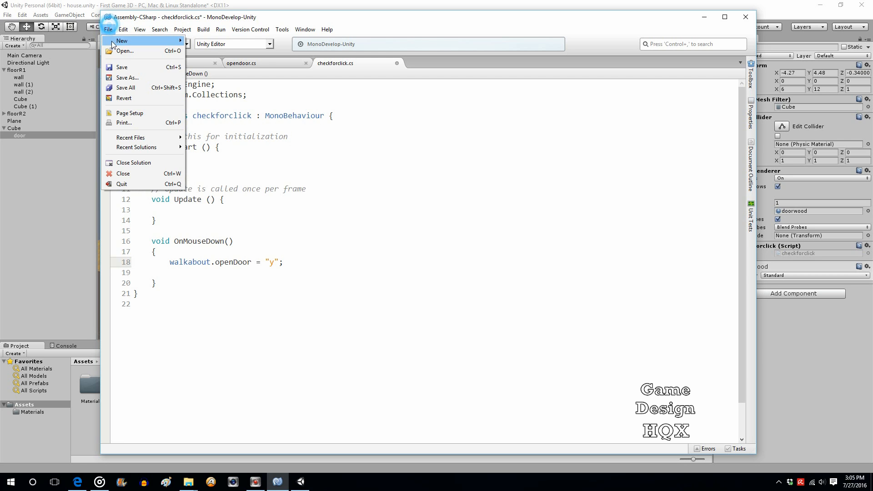
click(121, 67)
- Move the transform.Rotate (0, 45, 0); line from the Start method to the Update method in the opendoor script
click(164, 63)
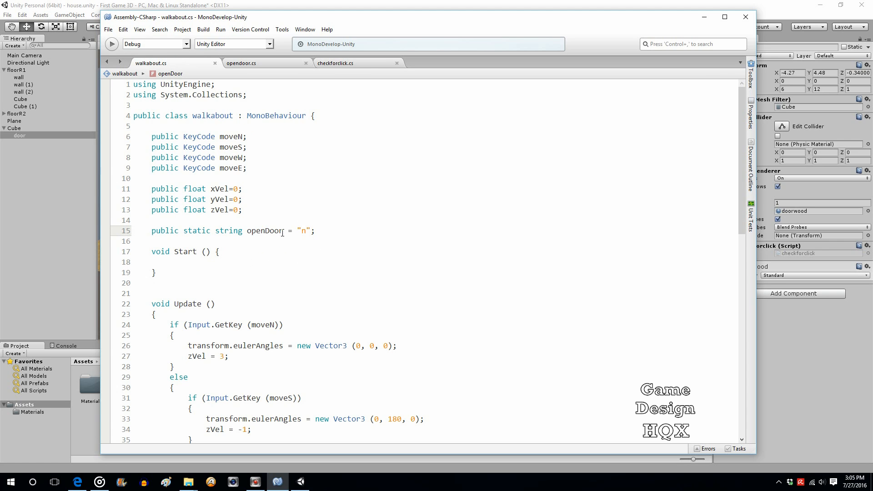
click(350, 64)
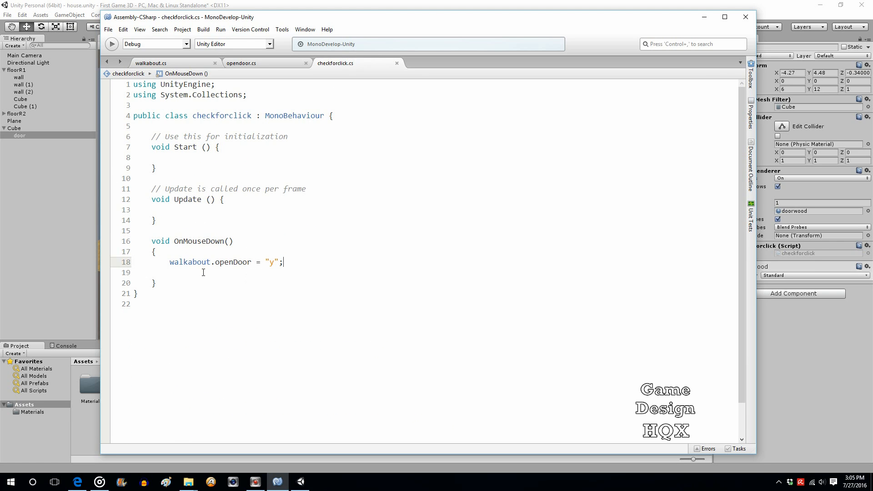
click(251, 63)
drag(297, 168, 170, 168)
key(ctrl+c)
right_click(183, 169)
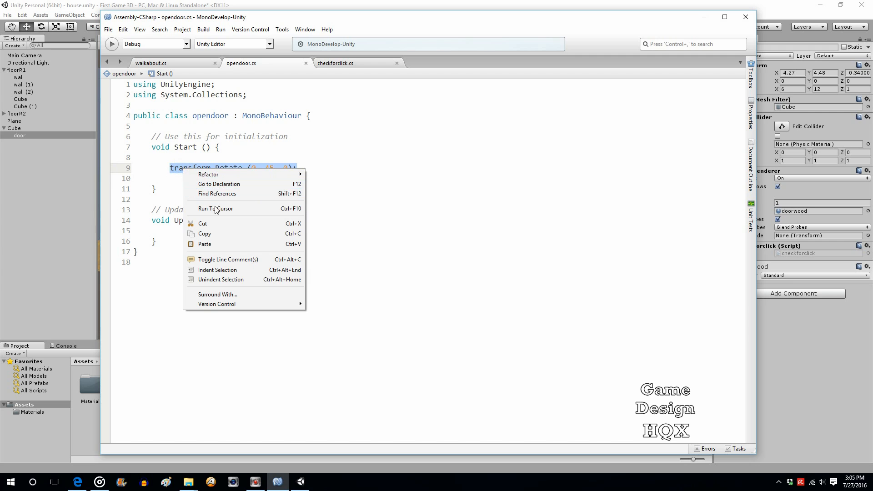
click(203, 224)
click(191, 232)
key(Return)
key(Return)
key(Return)
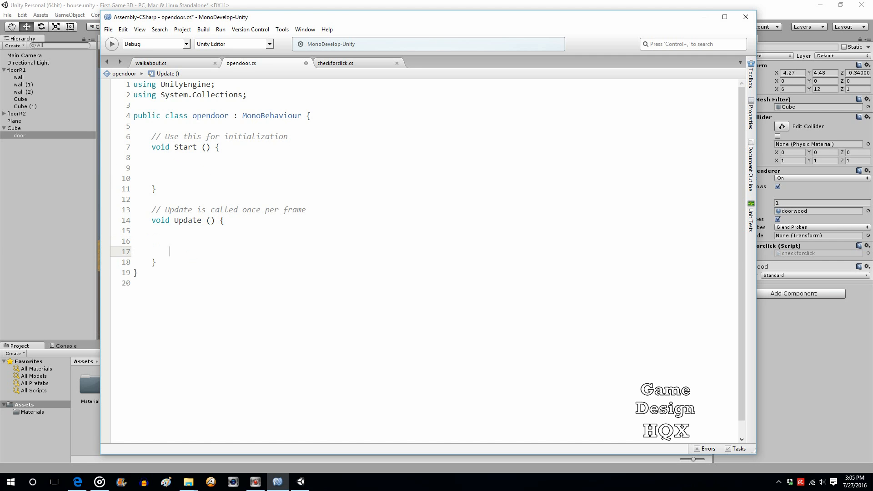
key(Up)
key(ctrl+v)
- Insert the condition if (walkabout.openDoor == "y") above the transform.Rotate line in the opendoor script's Update method
key(Up)
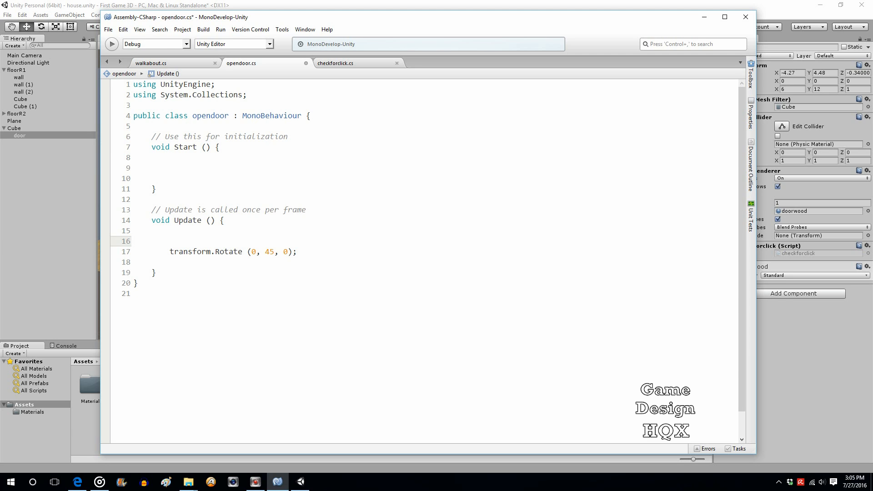
text(I)
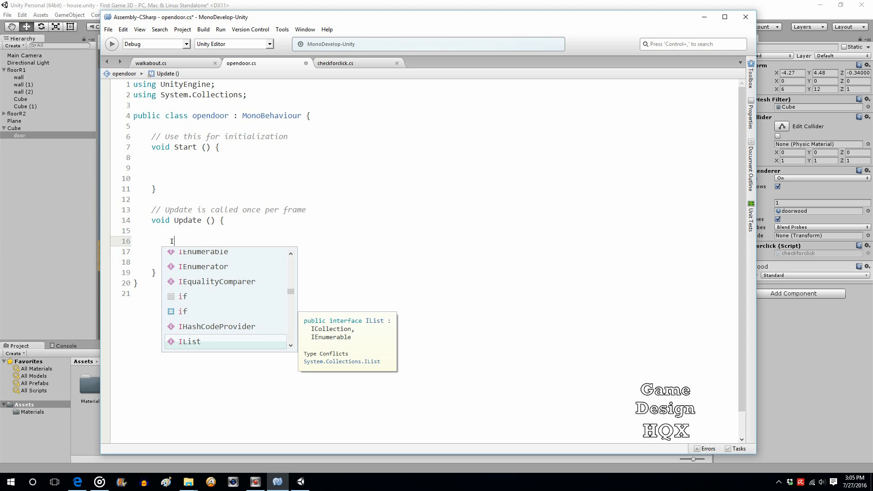
text(f )
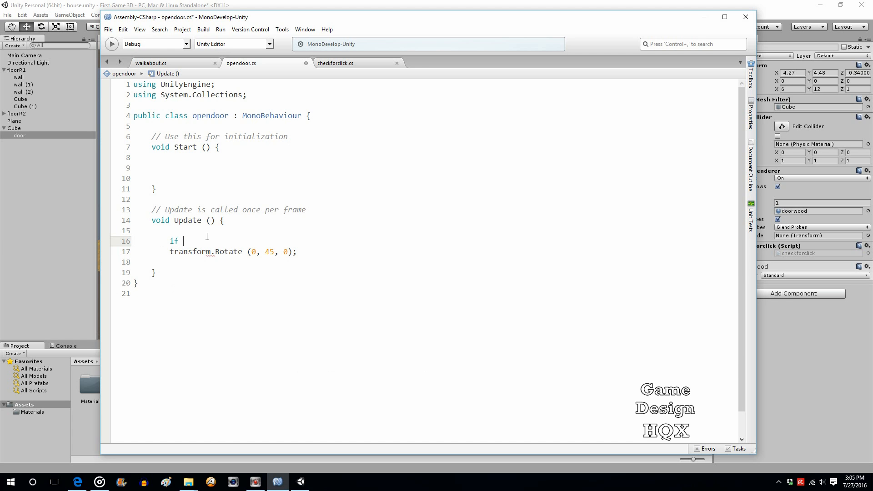
text((w)
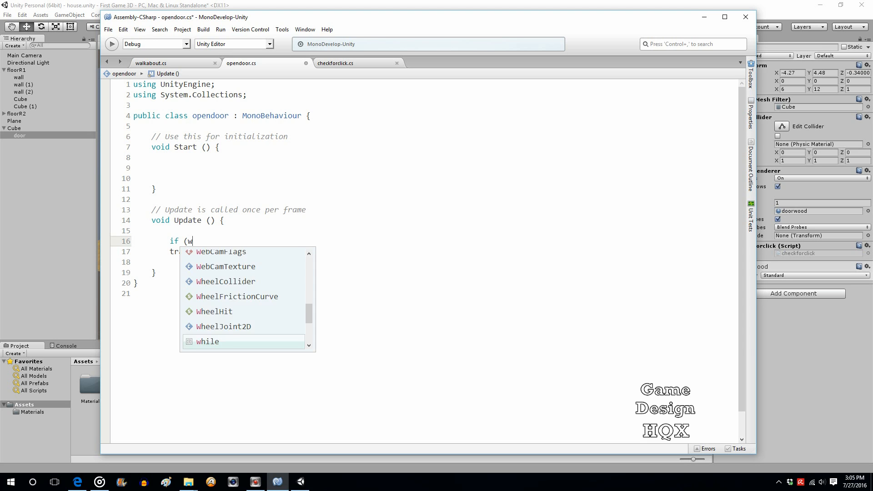
text(alkabout.)
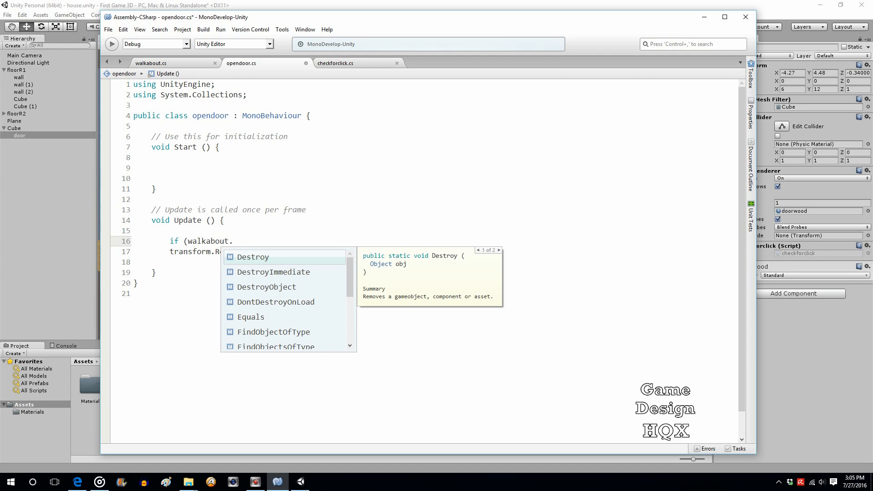
text(openDoor = ")
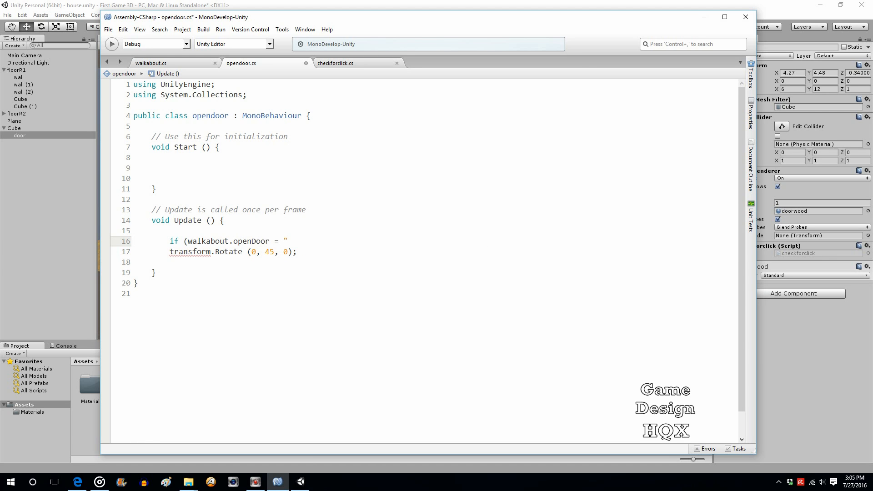
key(BackSpace)
text(= "y"))
key(Return)
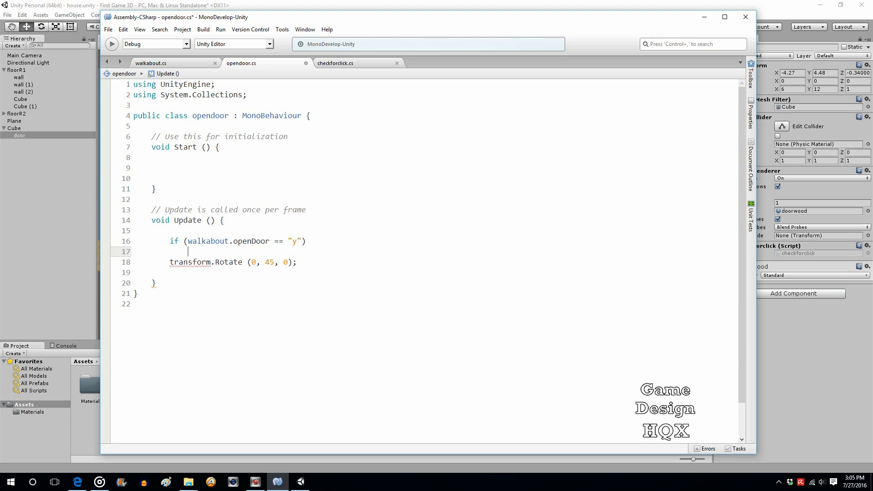
- Enclose the transform.Rotate line in braces under the if condition, with the opening brace on its own line
text({)
key(Down)
key(Down)
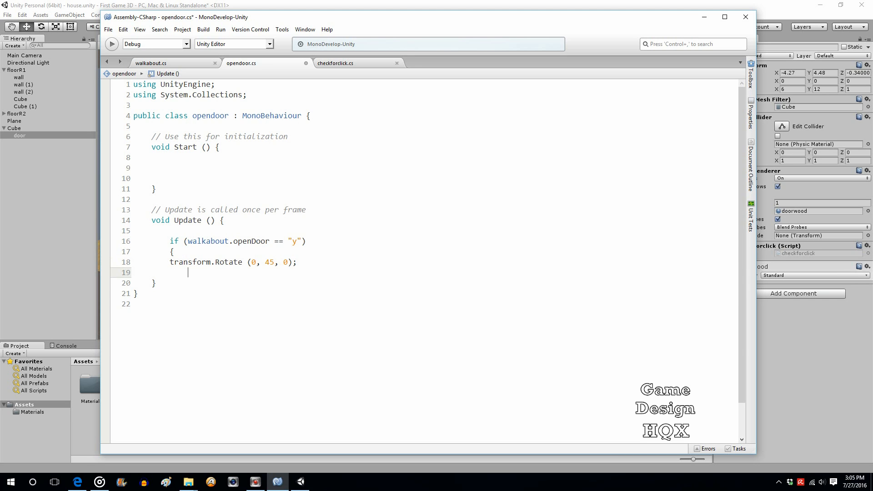
text(})
key(Up)
key(End)
key(Left)
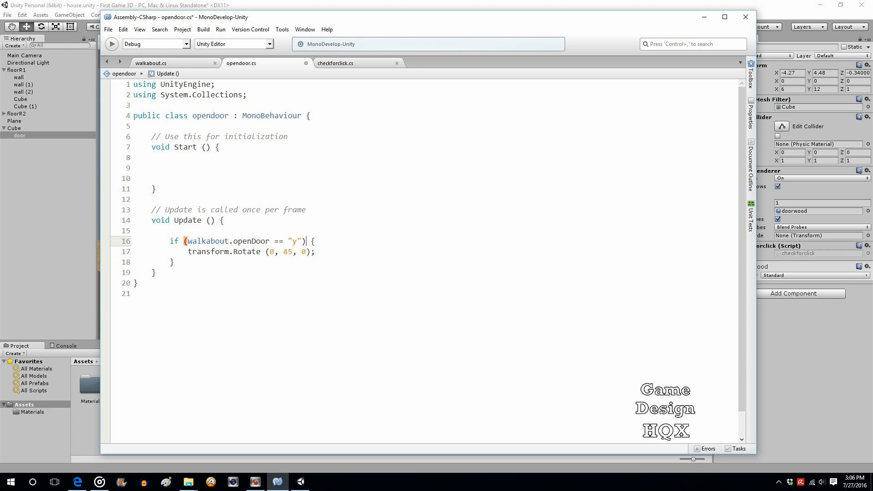
key(Return)
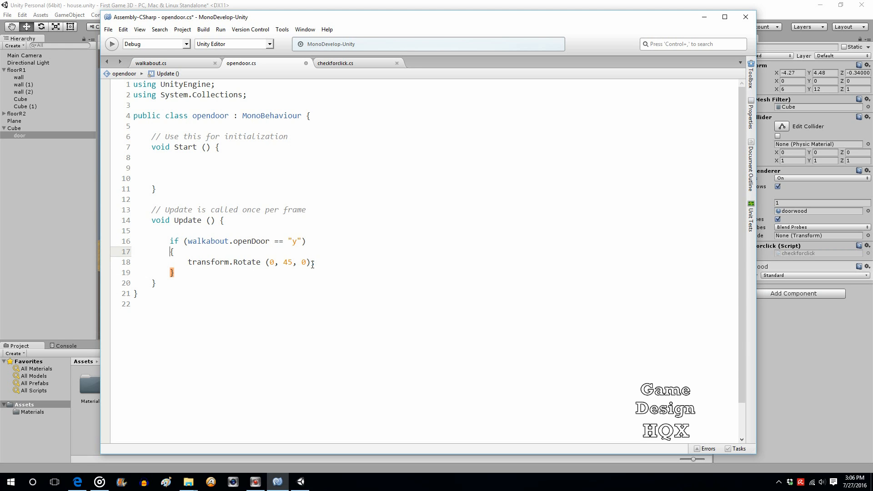
- Add walkabout.openDoor = "n"; on a new line below transform.Rotate inside the if block of the opendoor script
click(326, 261)
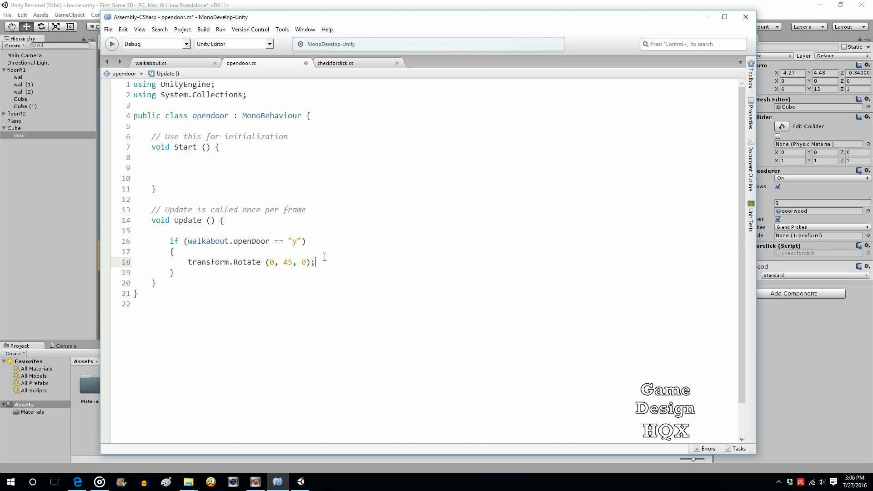
key(Return)
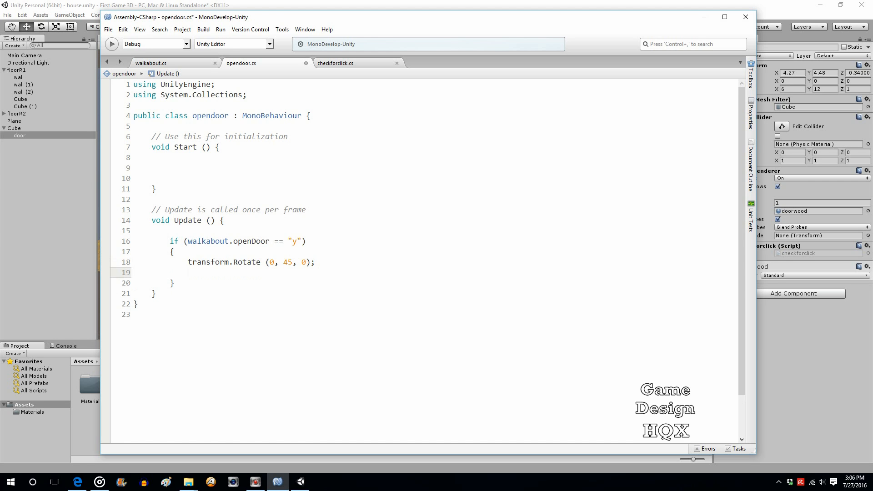
double_click(289, 262)
drag(316, 241, 283, 262)
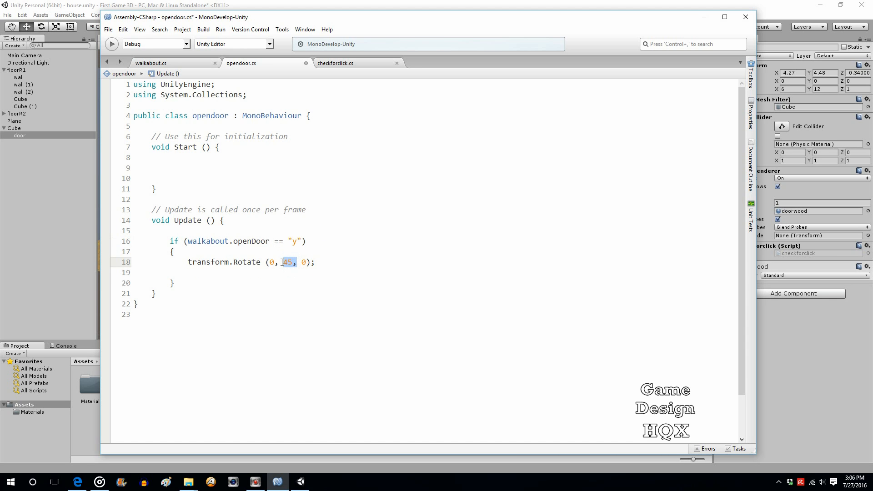
click(190, 277)
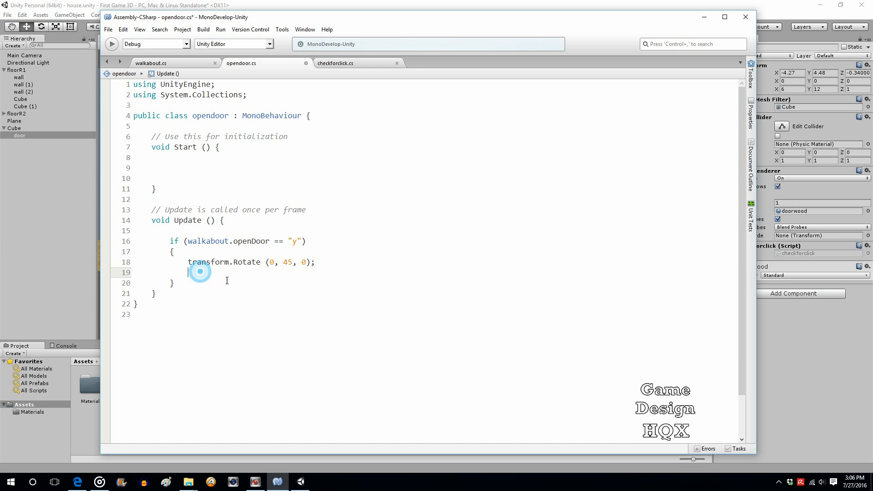
text(walkabout)
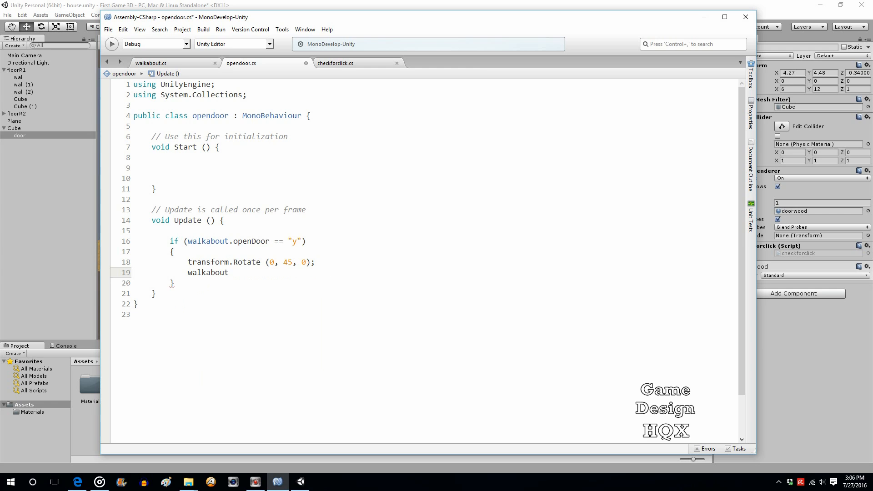
text(.openDoor = "n";)
- Check the rotate and flag-reset lines in the if block and save the opendoor script
drag(310, 272, 188, 273)
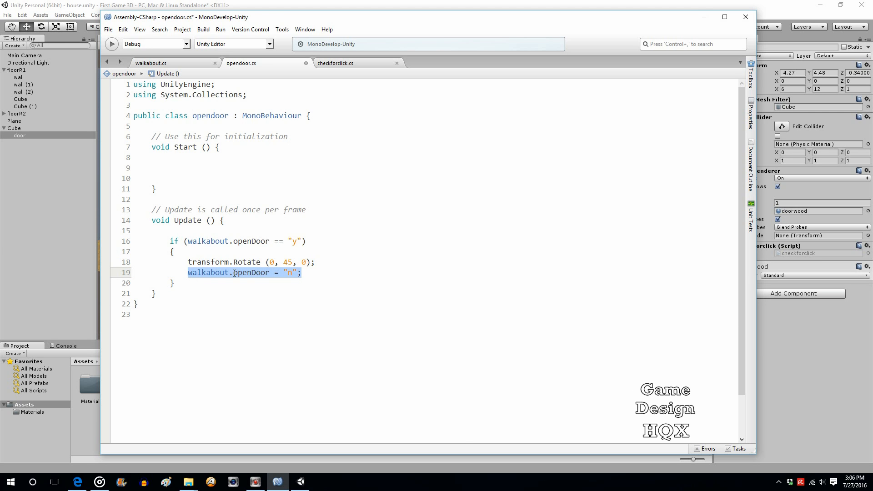
drag(316, 263, 202, 260)
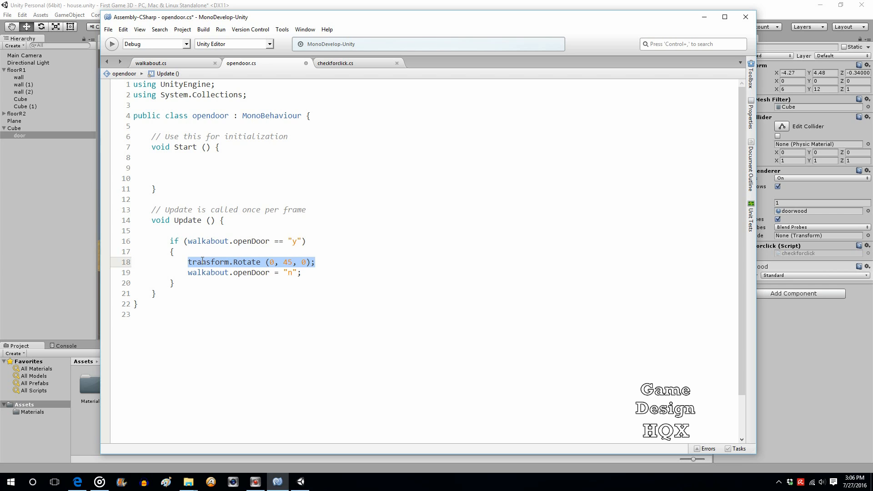
click(334, 274)
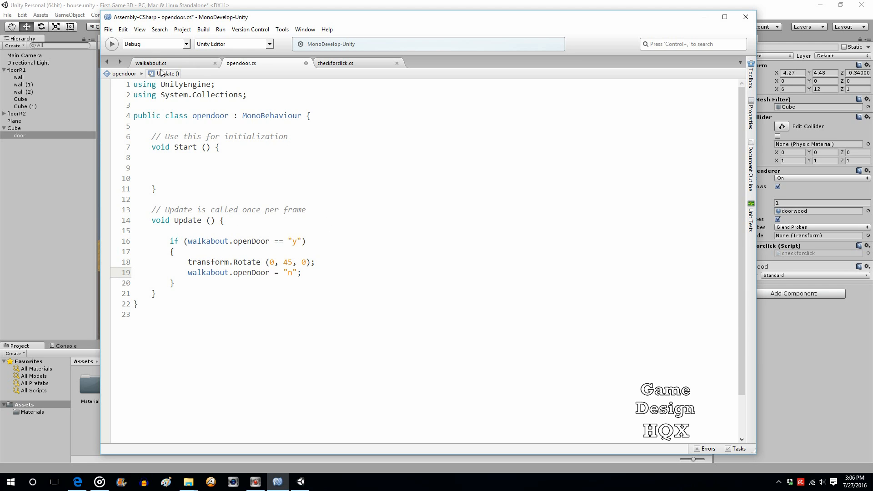
click(108, 30)
click(122, 68)
click(252, 263)
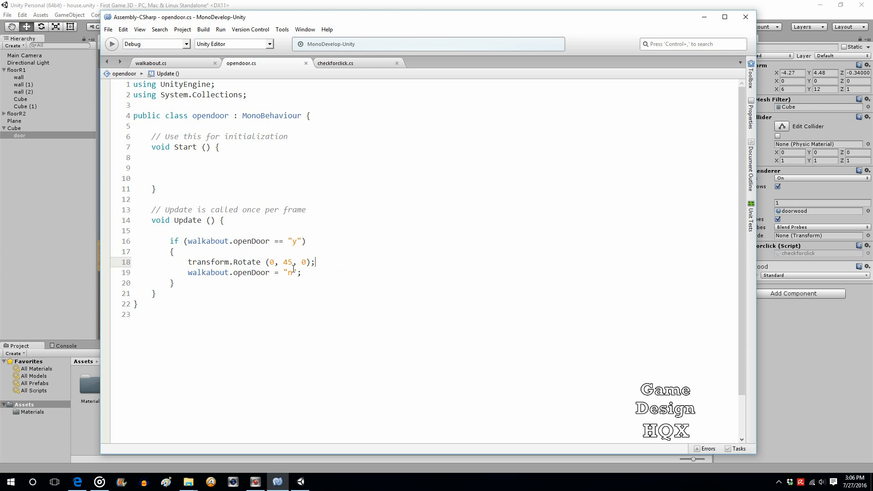
- Review the rotation angle in opendoor, the openDoor declaration in walkabout and the OnMouseDown assignment in checkforclick
double_click(288, 263)
click(108, 29)
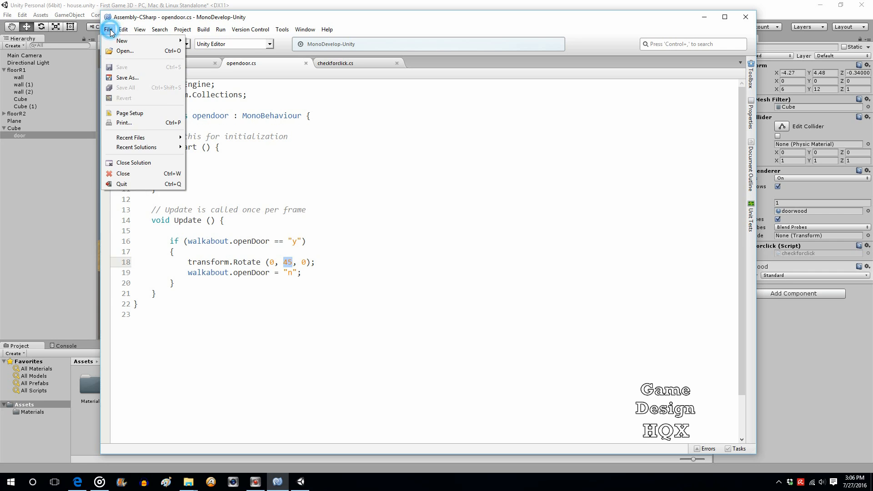
click(109, 30)
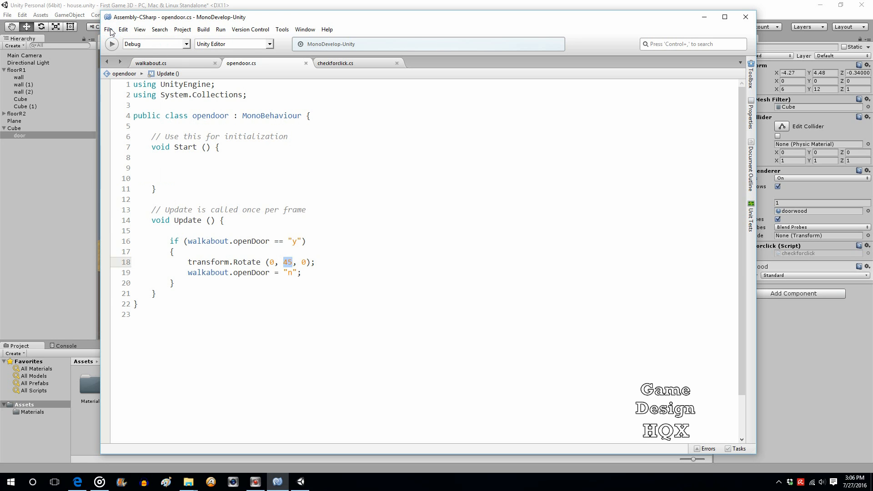
click(151, 64)
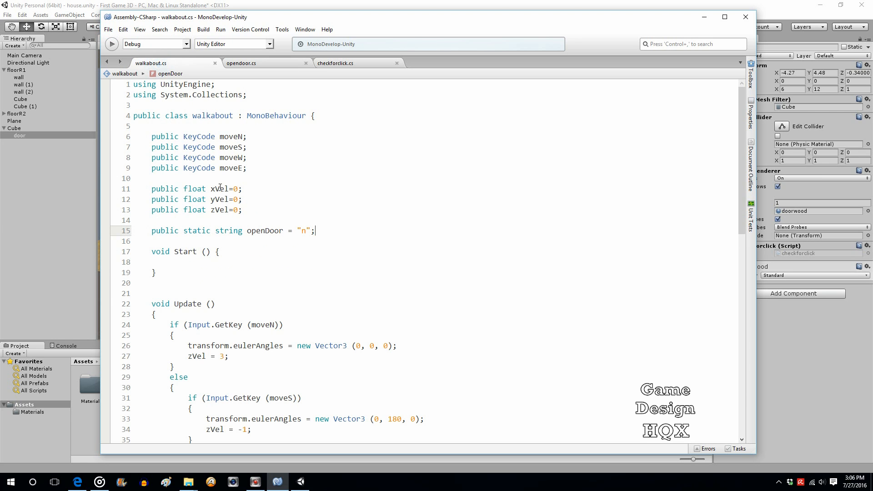
click(341, 64)
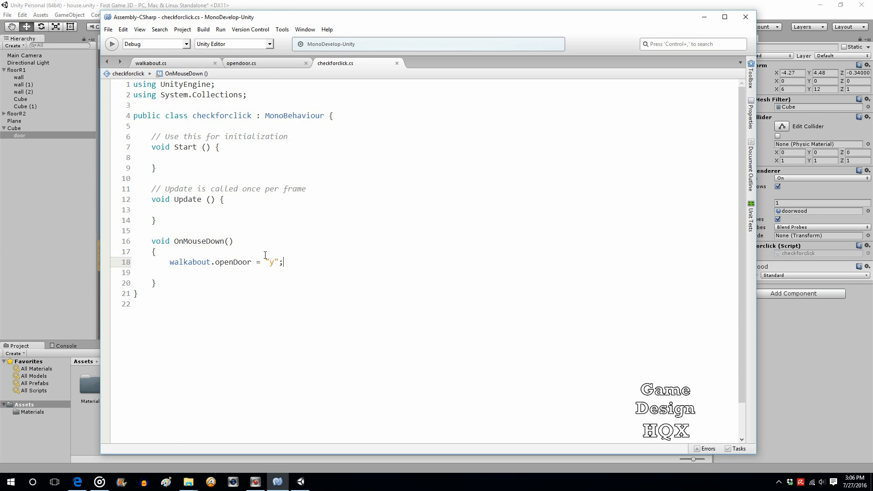
click(257, 64)
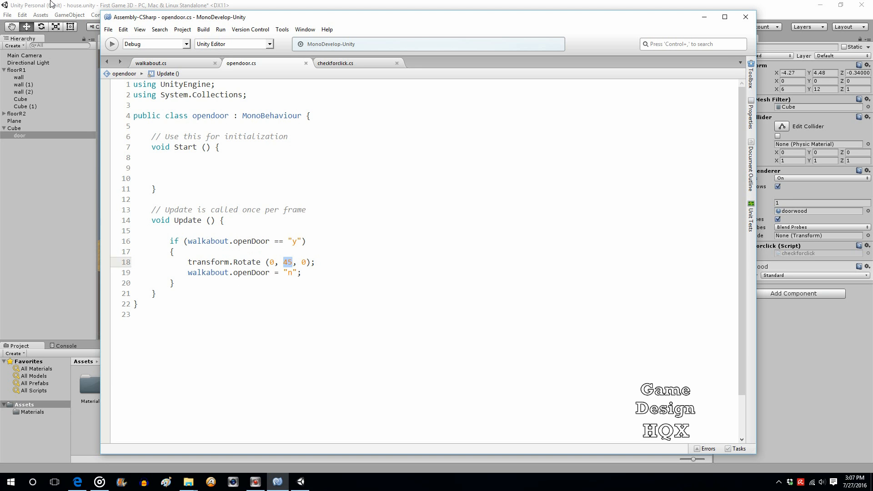
- Switch to Unity, select the door's parent Cube, and play-test opening the door by clicking it, ending play mode when done
click(50, 5)
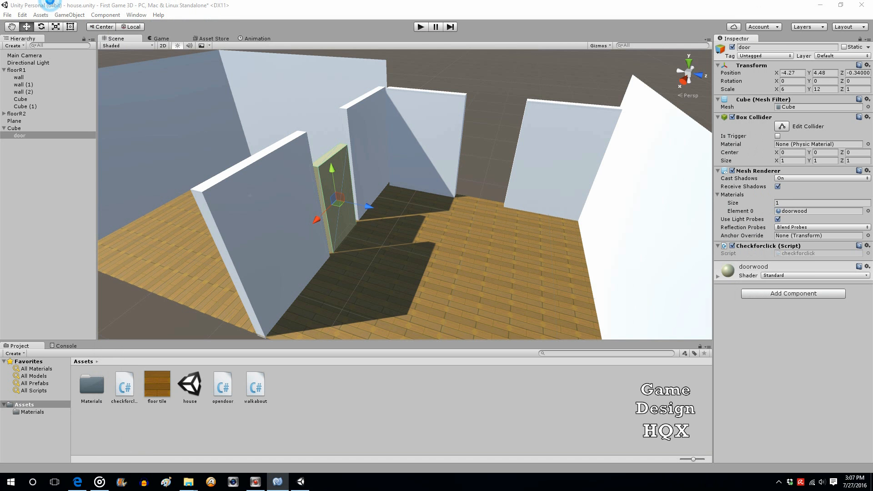
click(15, 128)
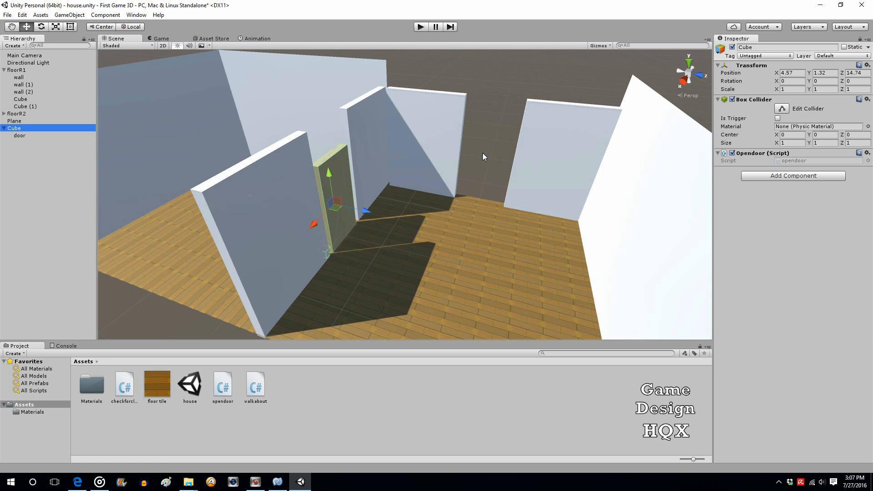
click(421, 28)
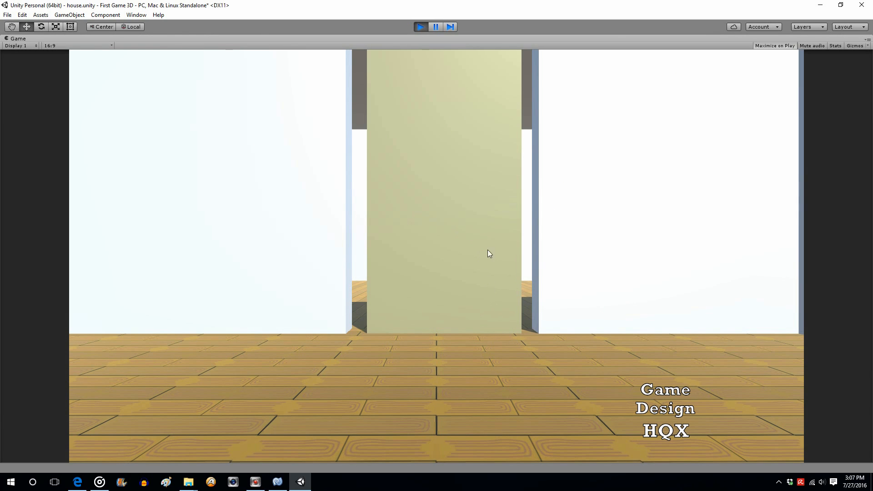
click(432, 167)
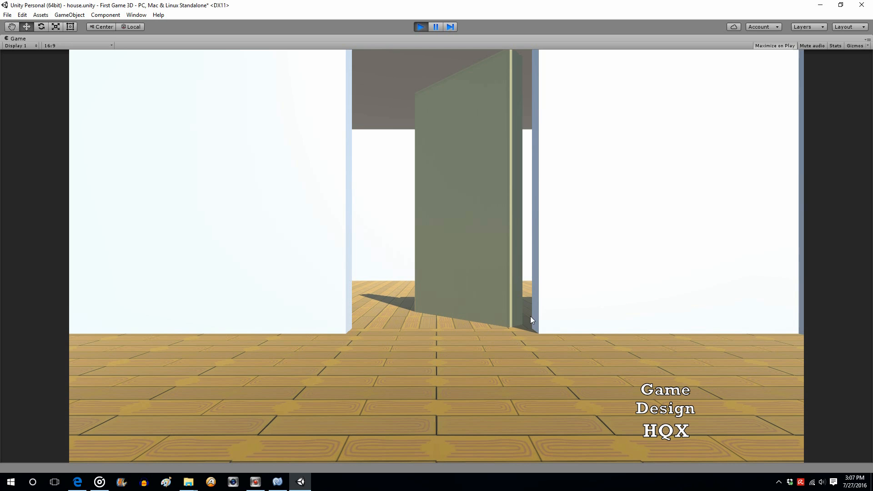
click(421, 27)
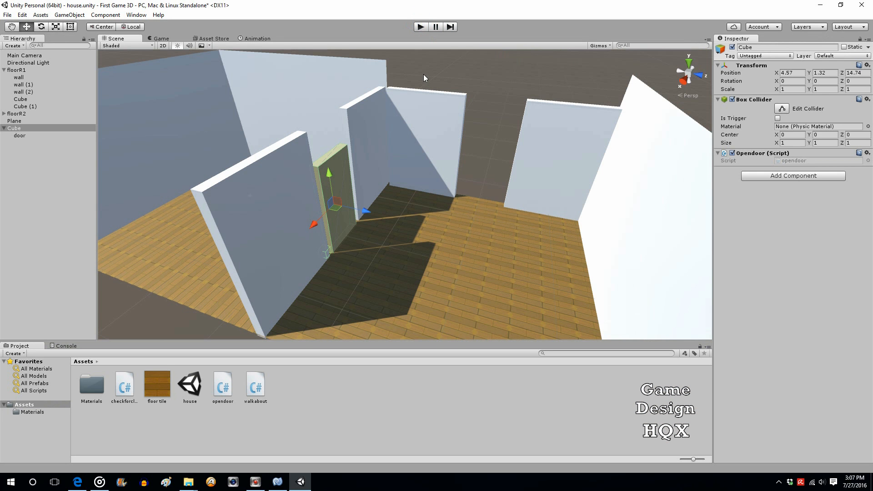